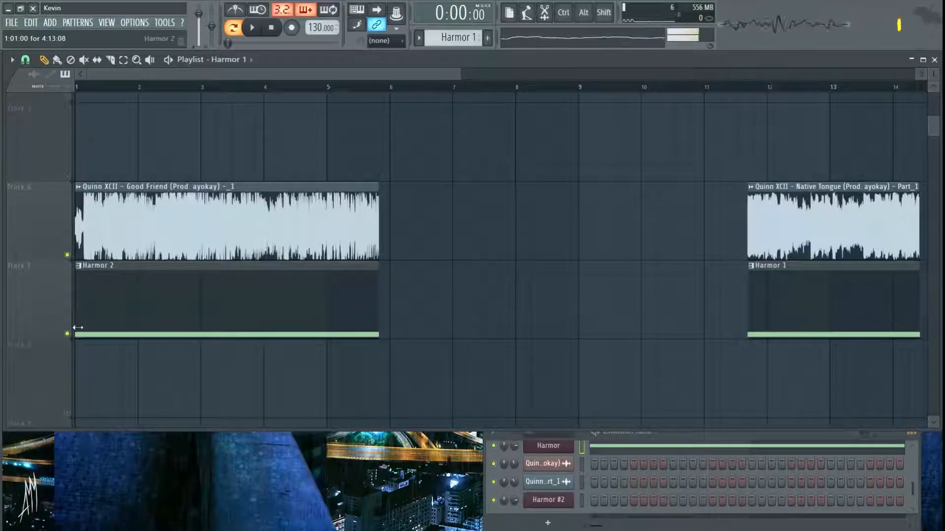
- Move the Native Tongue audio clip and the Harmor 1 pattern clip together so both start at bar 10
{"action": "scroll", "coordinate": [464, 318], "scroll_direction": "up", "scroll_amount": 4}
{"action": "scroll", "coordinate": [464, 318], "scroll_direction": "down", "scroll_amount": 4}
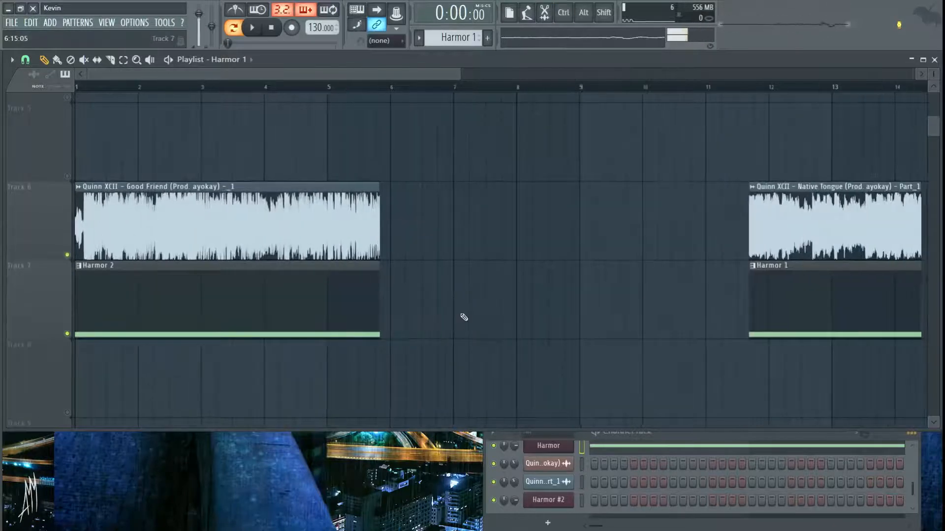
{"action": "scroll", "coordinate": [446, 345], "scroll_direction": "up", "scroll_amount": 4}
{"action": "scroll", "coordinate": [457, 305], "scroll_direction": "down", "scroll_amount": 4}
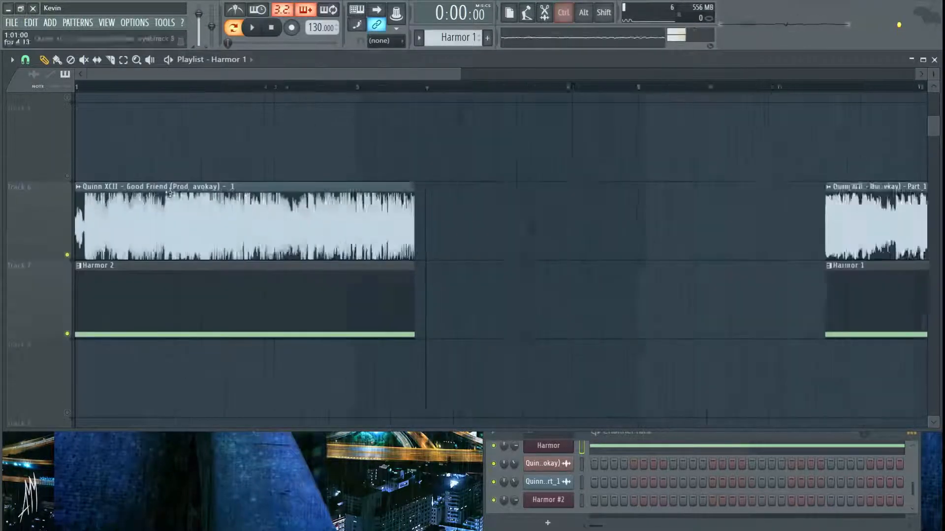
{"action": "left_click_drag", "start_coordinate": [903, 305], "coordinate": [694, 208]}
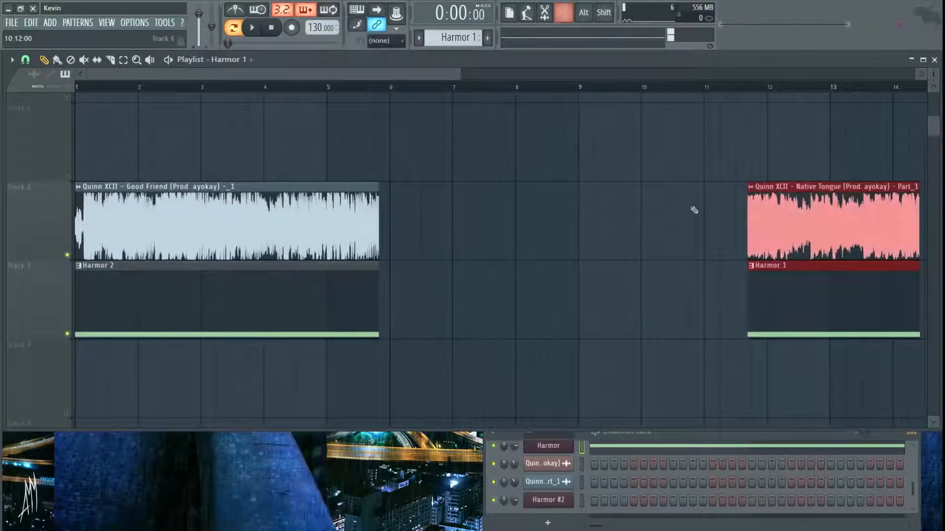
{"action": "left_click_drag", "start_coordinate": [892, 281], "coordinate": [695, 281]}
{"action": "left_click", "coordinate": [549, 259]}
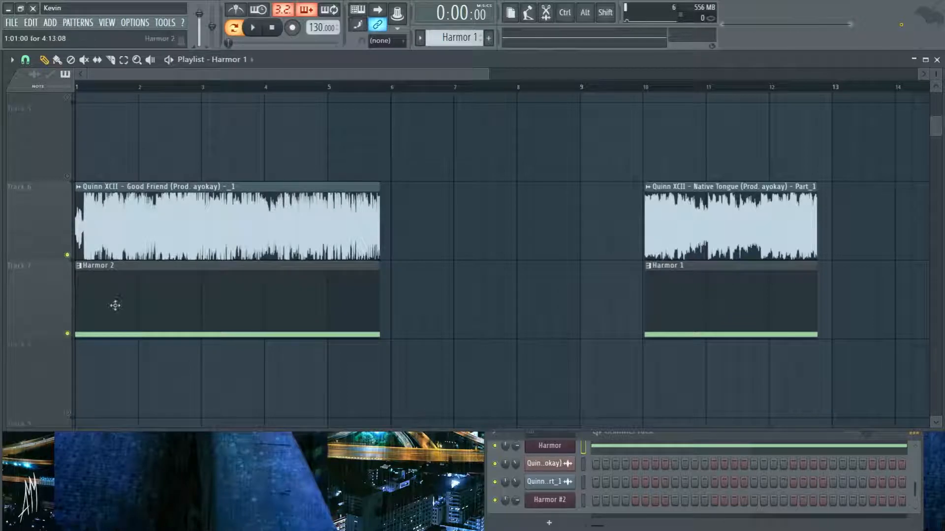
- Open the first Harmor channel and flatten its Local EQ envelope by levelling the low and high end points to about 0 dB
{"action": "left_click", "coordinate": [677, 525]}
{"action": "left_click", "coordinate": [553, 448]}
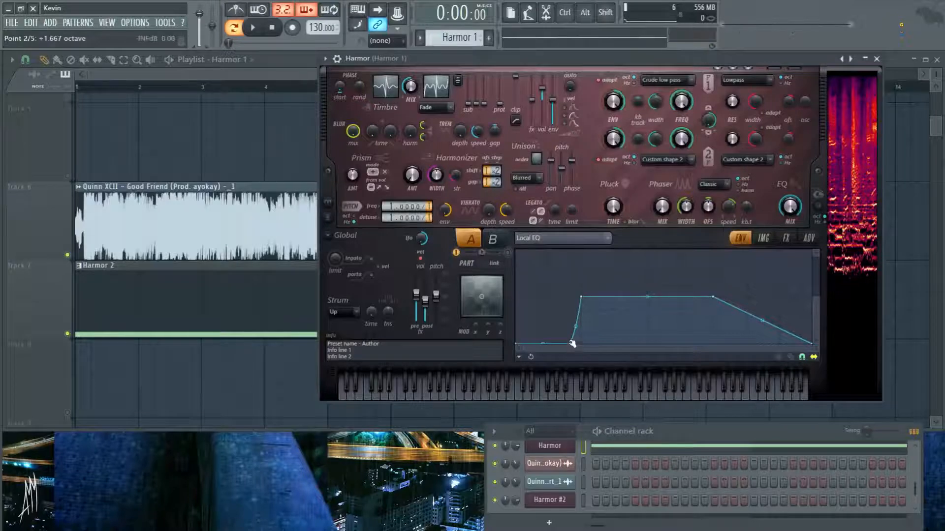
{"action": "left_click_drag", "start_coordinate": [574, 347], "coordinate": [570, 297]}
{"action": "left_click_drag", "start_coordinate": [516, 343], "coordinate": [516, 291]}
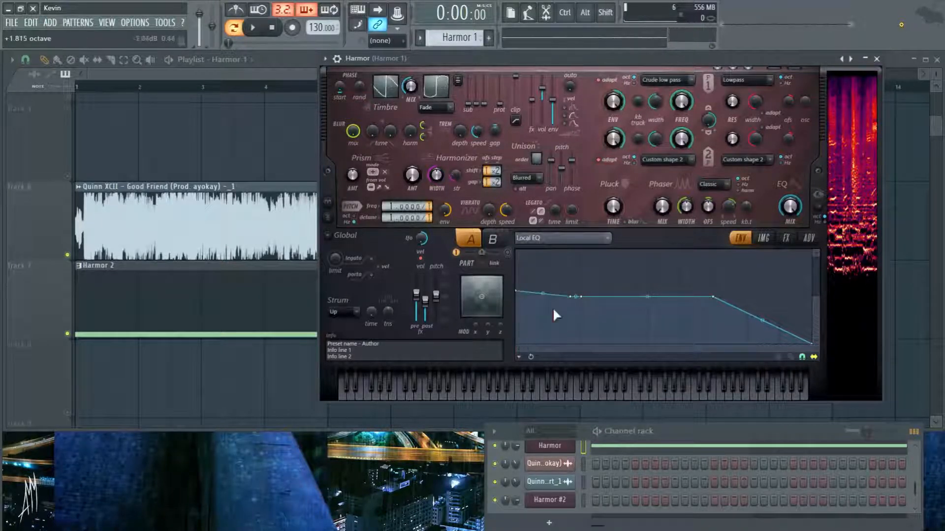
{"action": "left_click_drag", "start_coordinate": [812, 343], "coordinate": [812, 297]}
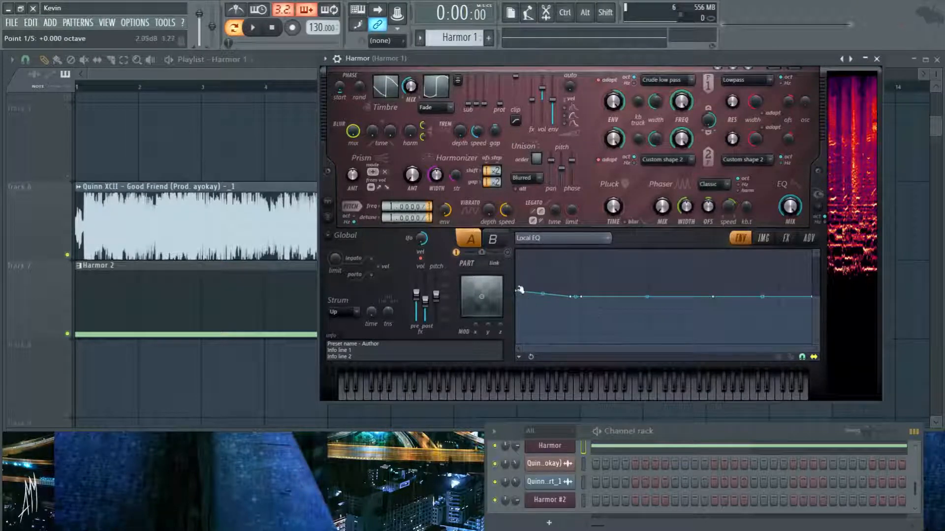
- Play the Harmor pattern while viewing the image resynthesis page, and stop playback
{"action": "left_click", "coordinate": [763, 238]}
{"action": "key", "text": "space"}
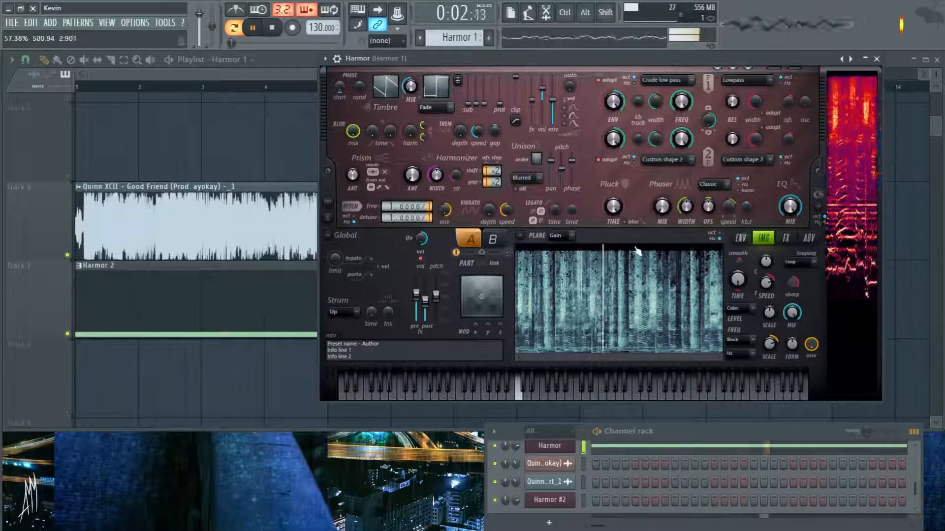
{"action": "key", "text": "space"}
- Examine Harmor's advanced page with the unit order and FX order, comparing it with the envelope and image pages
{"action": "left_click", "coordinate": [809, 238]}
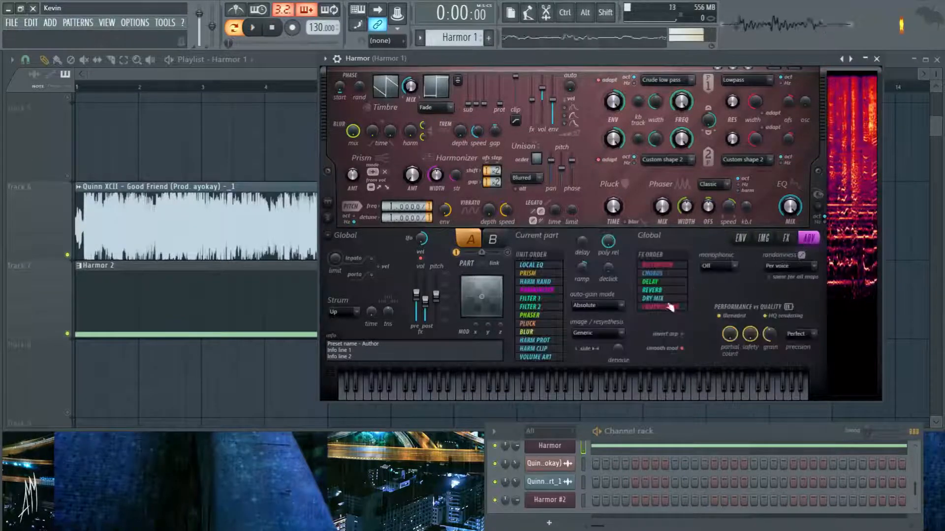
{"action": "left_click", "coordinate": [739, 238]}
{"action": "left_click", "coordinate": [763, 238]}
{"action": "left_click", "coordinate": [808, 238]}
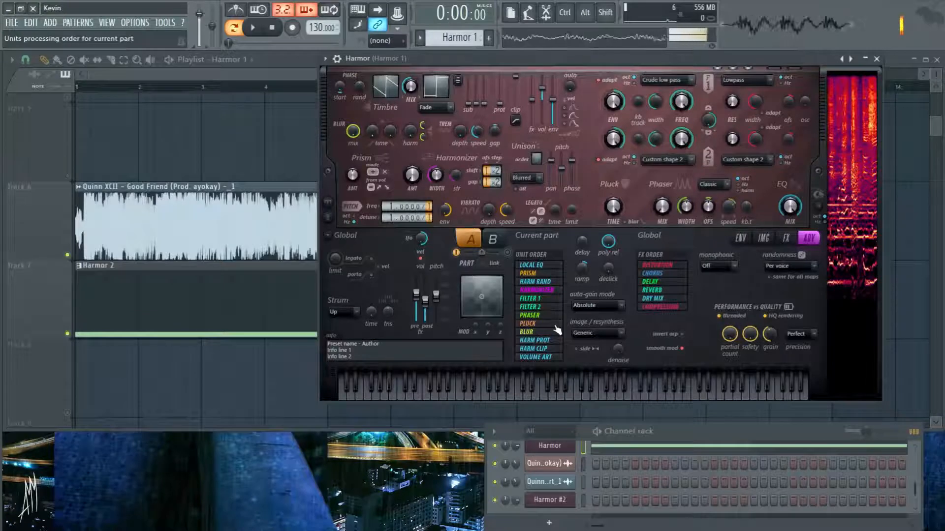
{"action": "left_click", "coordinate": [764, 239]}
- Cut the lows in Harmor's Local EQ by lowering the first two points to the floor and shifting the second to +2.000 octaves
{"action": "left_click", "coordinate": [743, 240]}
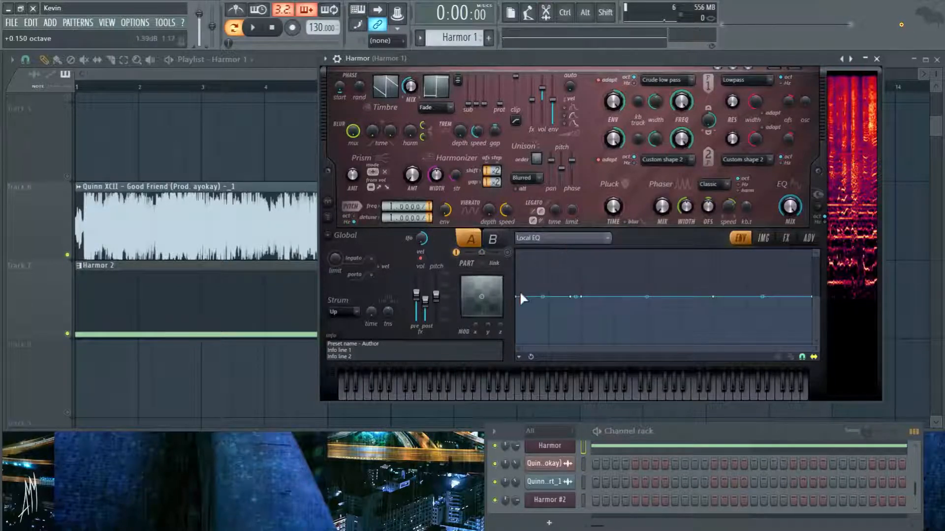
{"action": "left_click_drag", "start_coordinate": [518, 297], "coordinate": [570, 324]}
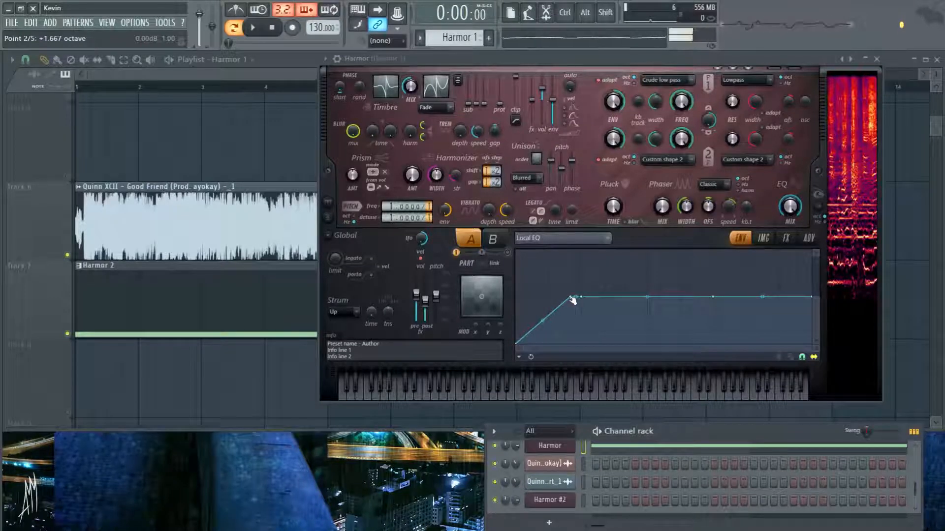
{"action": "left_click_drag", "start_coordinate": [573, 299], "coordinate": [573, 347]}
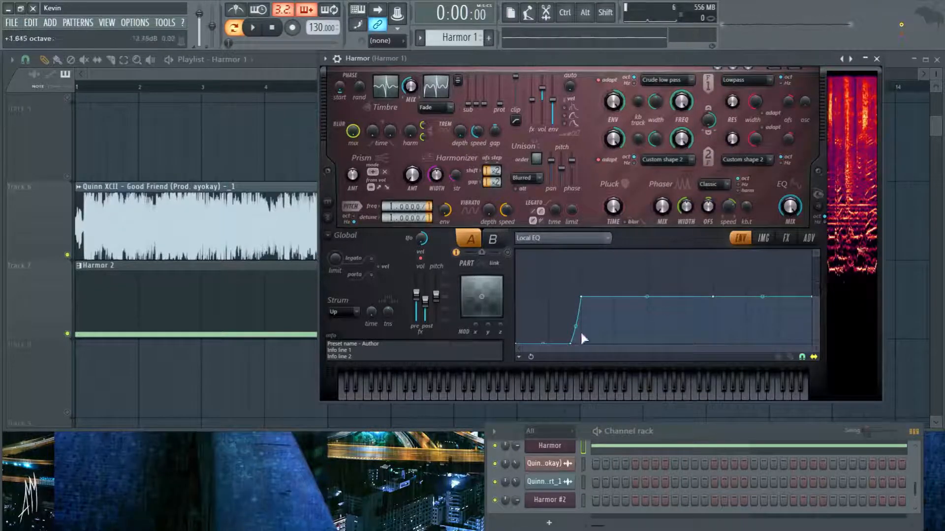
{"action": "left_click_drag", "start_coordinate": [571, 344], "coordinate": [580, 346]}
- Play the Harmor pattern twice to hear it with the Local EQ low cut
{"action": "key", "text": "space"}
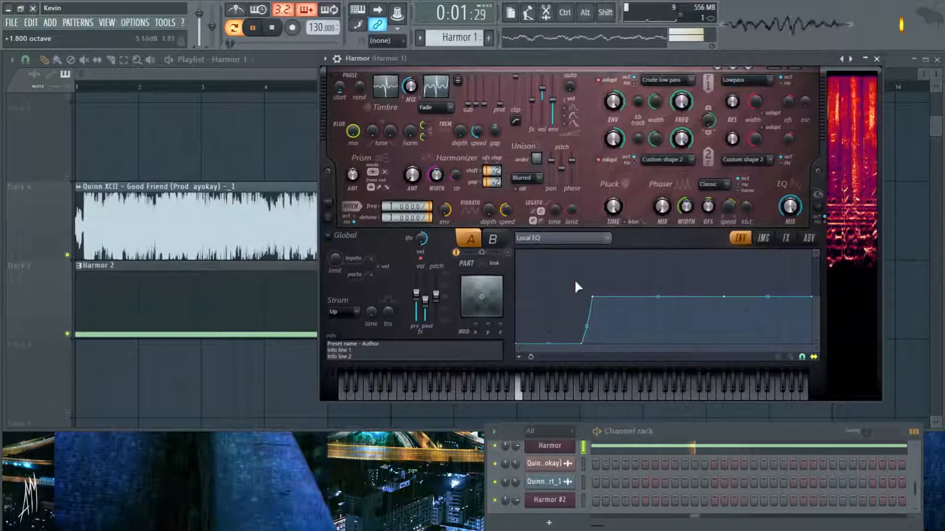
{"action": "key", "text": "space"}
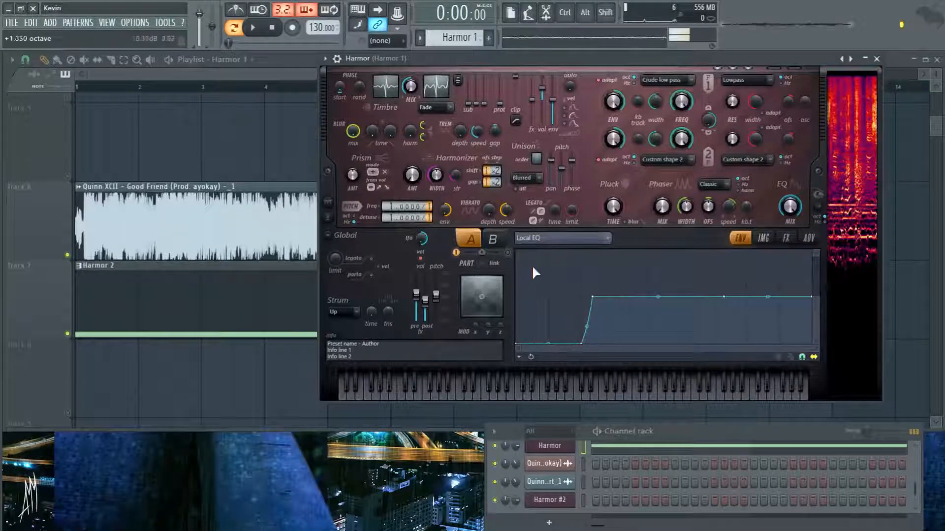
{"action": "key", "text": "space"}
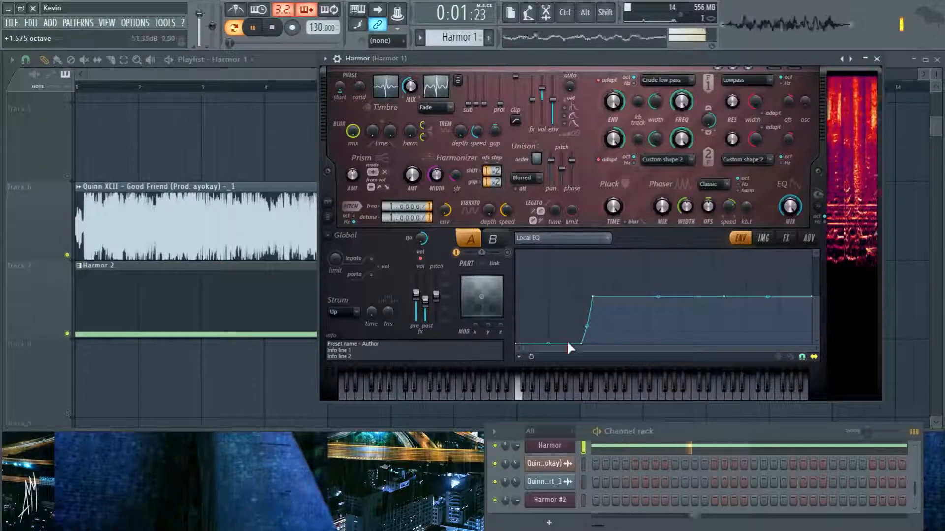
{"action": "key", "text": "space"}
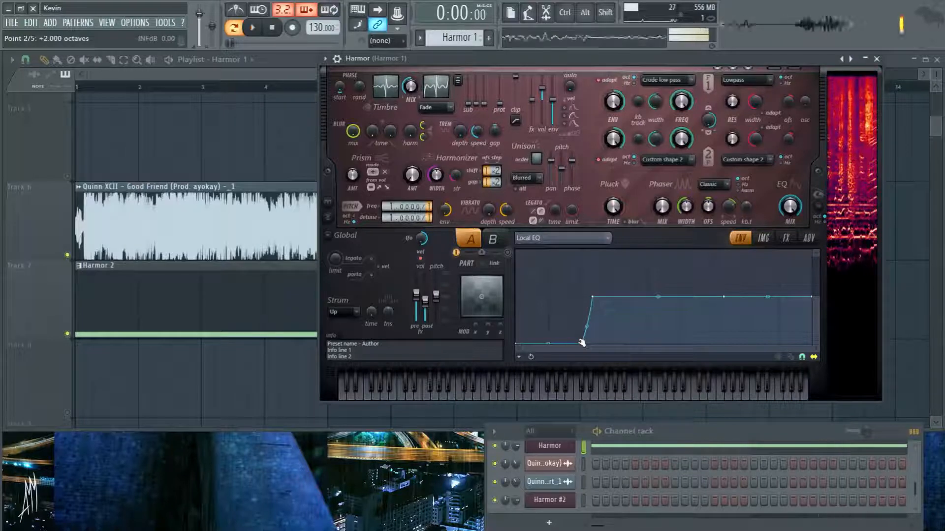
- Raise the first two Local EQ points to 0 dB to flatten the curve, and play the Harmor pattern
{"action": "left_click_drag", "start_coordinate": [582, 343], "coordinate": [582, 298]}
{"action": "left_click_drag", "start_coordinate": [517, 344], "coordinate": [518, 298]}
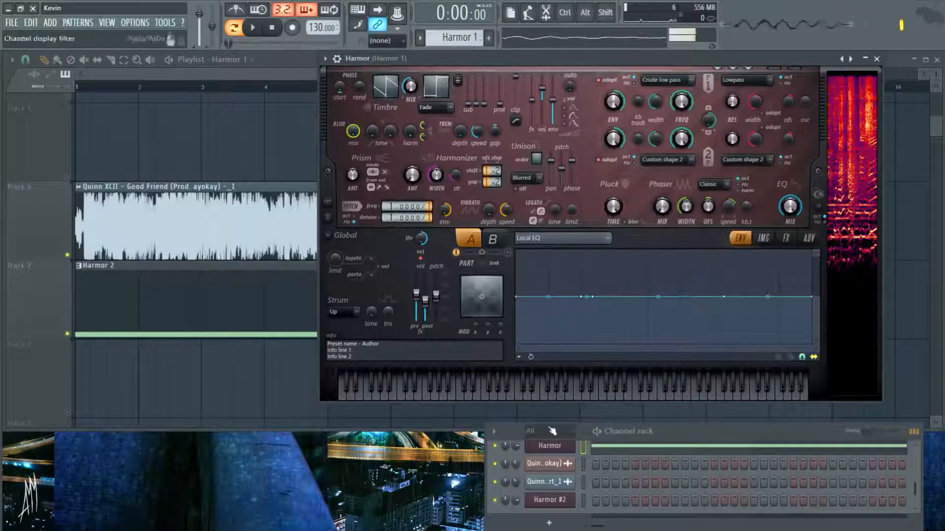
{"action": "left_click", "coordinate": [550, 446]}
{"action": "left_click", "coordinate": [550, 445]}
{"action": "key", "text": "space"}
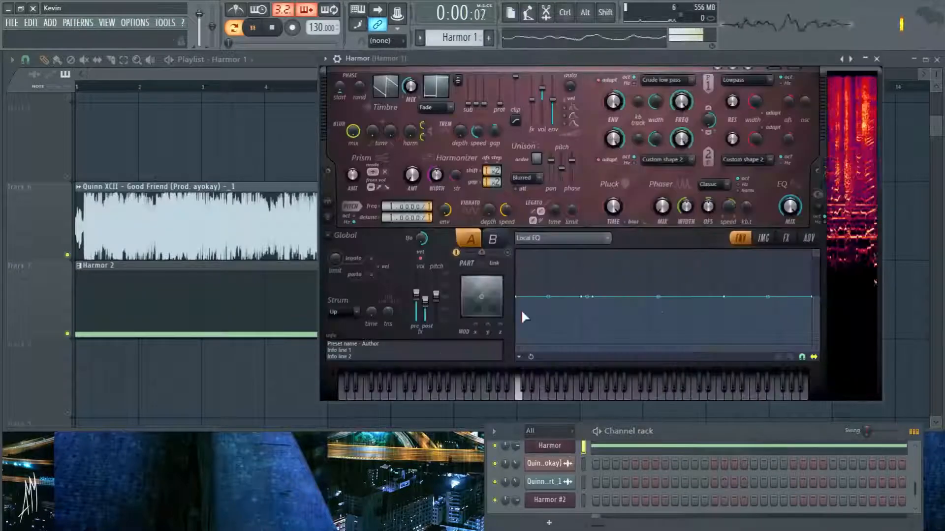
{"action": "key", "text": "space"}
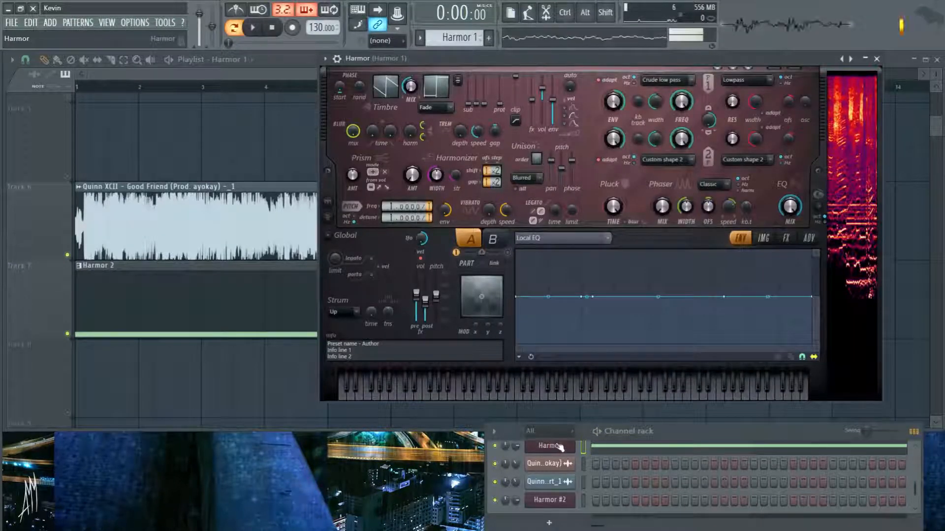
{"action": "left_click_drag", "start_coordinate": [774, 57], "coordinate": [735, 120]}
{"action": "left_click", "coordinate": [285, 122]}
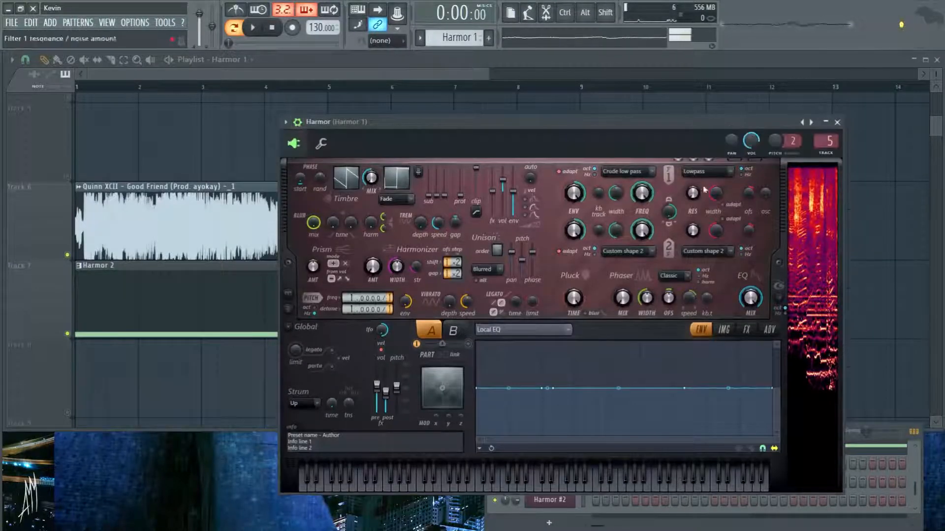
{"action": "key", "text": "F6"}
{"action": "key", "text": "F9"}
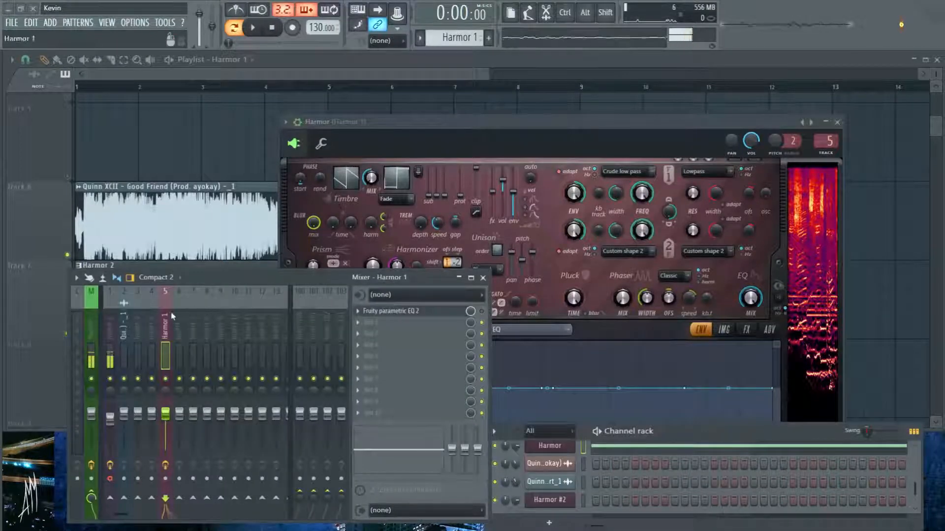
{"action": "left_click", "coordinate": [381, 311]}
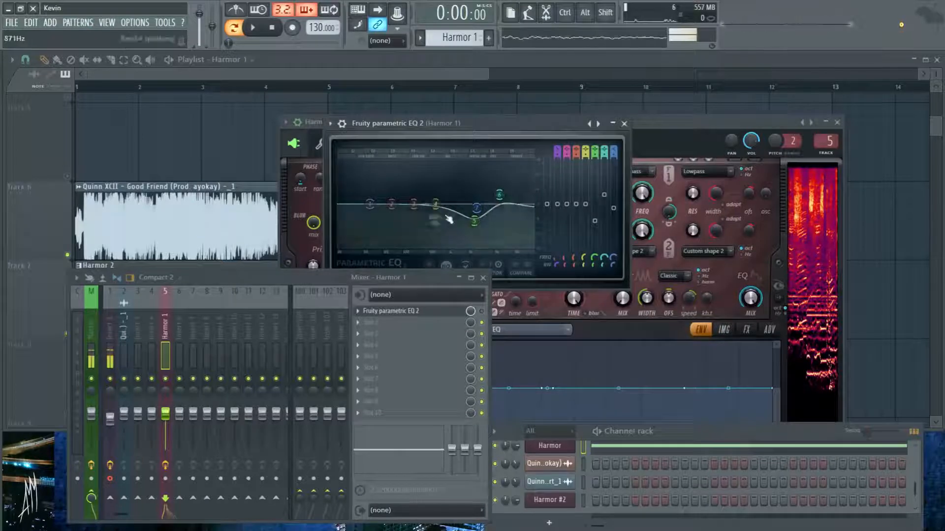
- Reset bands 5 and 6 of the Fruity parametric EQ 2
{"action": "right_click", "coordinate": [474, 221]}
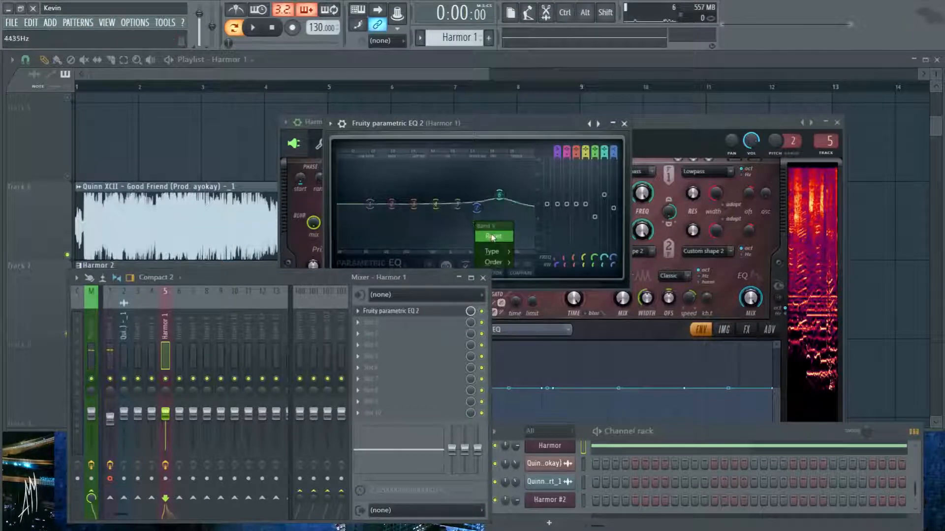
{"action": "left_click", "coordinate": [493, 235]}
{"action": "right_click", "coordinate": [499, 195]}
{"action": "left_click", "coordinate": [518, 210]}
- Shape a steep low cut in the parametric EQ with its low bands while the pattern plays, and close the EQ
{"action": "left_click_drag", "start_coordinate": [370, 204], "coordinate": [374, 245]}
{"action": "key", "text": "space"}
{"action": "left_click_drag", "start_coordinate": [413, 205], "coordinate": [394, 204]}
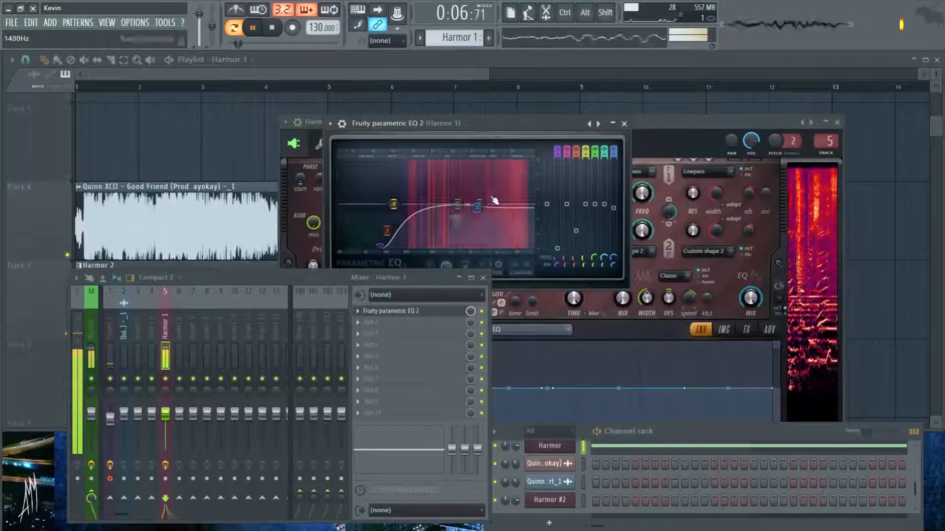
{"action": "left_click_drag", "start_coordinate": [382, 247], "coordinate": [392, 248]}
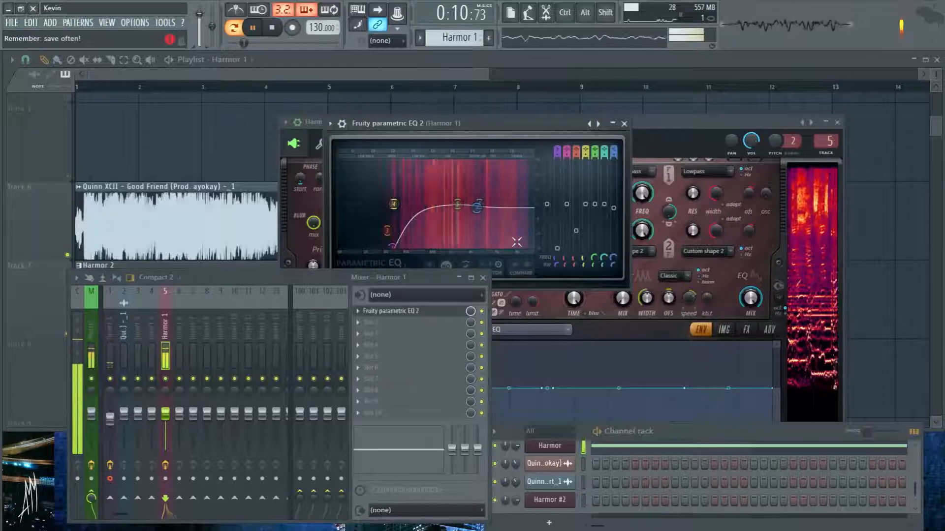
{"action": "key", "text": "space"}
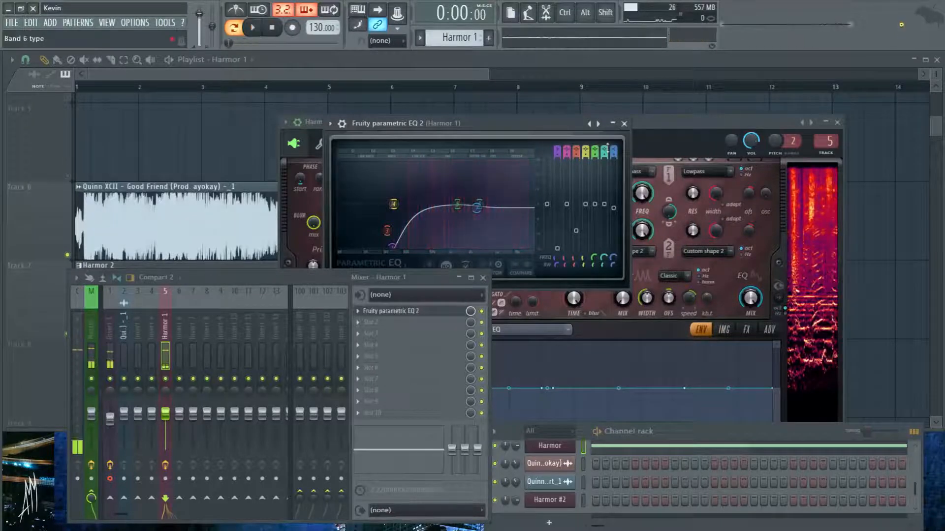
{"action": "left_click", "coordinate": [624, 123]}
- Bring Harmor into view and drop the first two Local EQ points to the floor, placing the second at +2.000 octaves
{"action": "left_click_drag", "start_coordinate": [545, 124], "coordinate": [594, 94]}
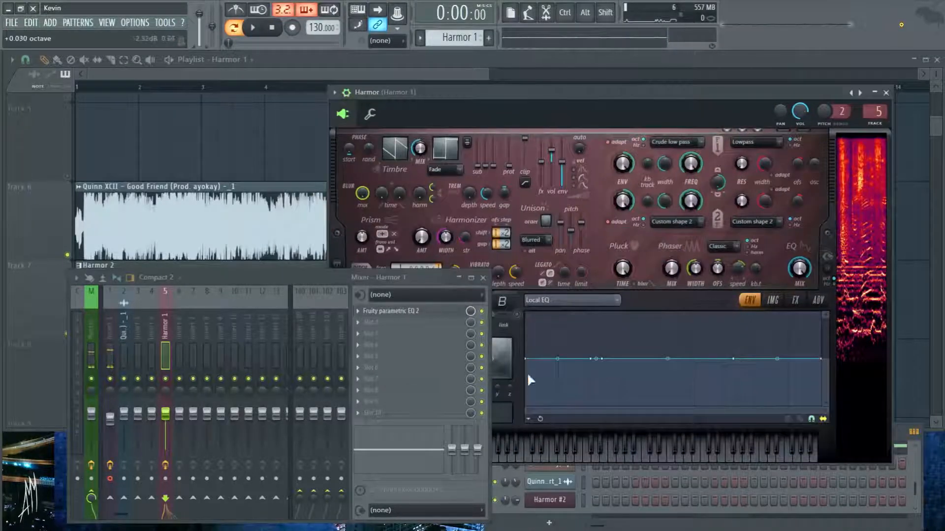
{"action": "left_click_drag", "start_coordinate": [527, 360], "coordinate": [528, 413]}
{"action": "left_click_drag", "start_coordinate": [592, 360], "coordinate": [588, 455]}
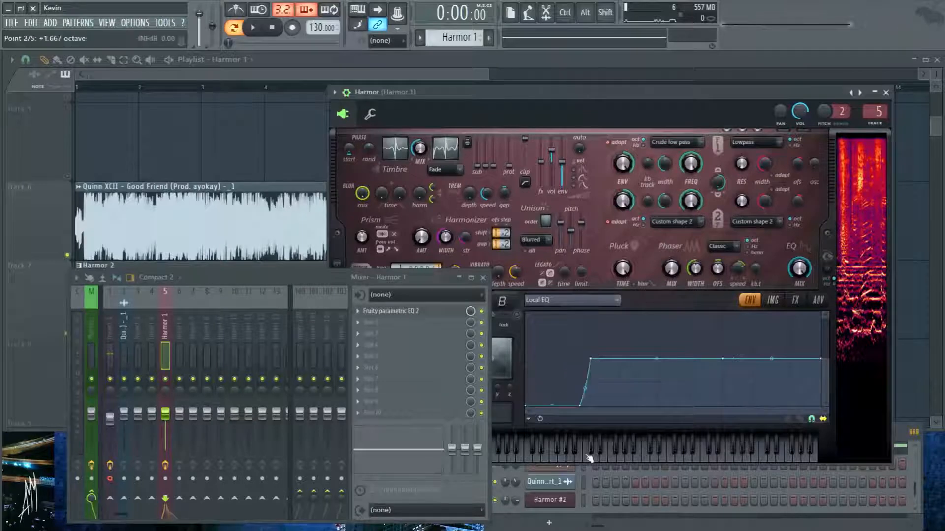
{"action": "left_click_drag", "start_coordinate": [579, 408], "coordinate": [591, 406]}
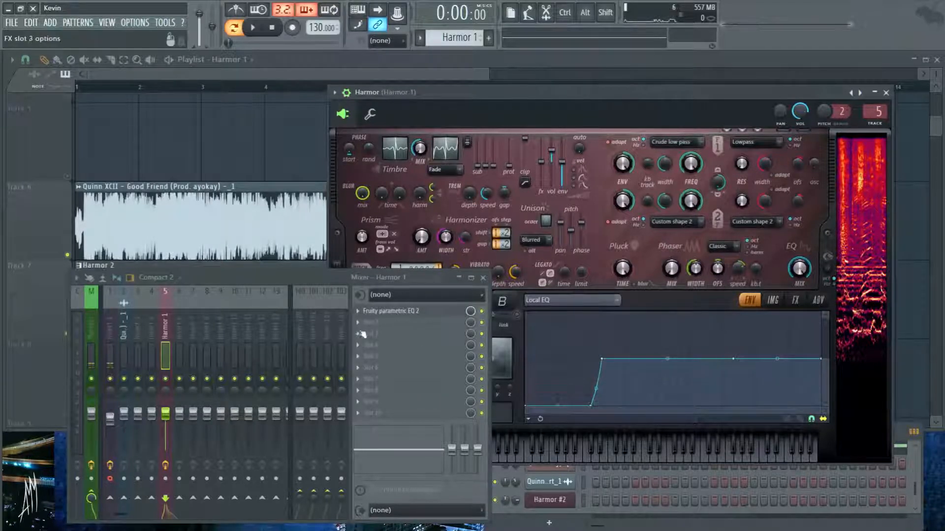
- Bypass the Fruity parametric EQ 2 on Harmor's mixer track and audition the pattern with only the Local EQ cut
{"action": "left_click", "coordinate": [482, 311]}
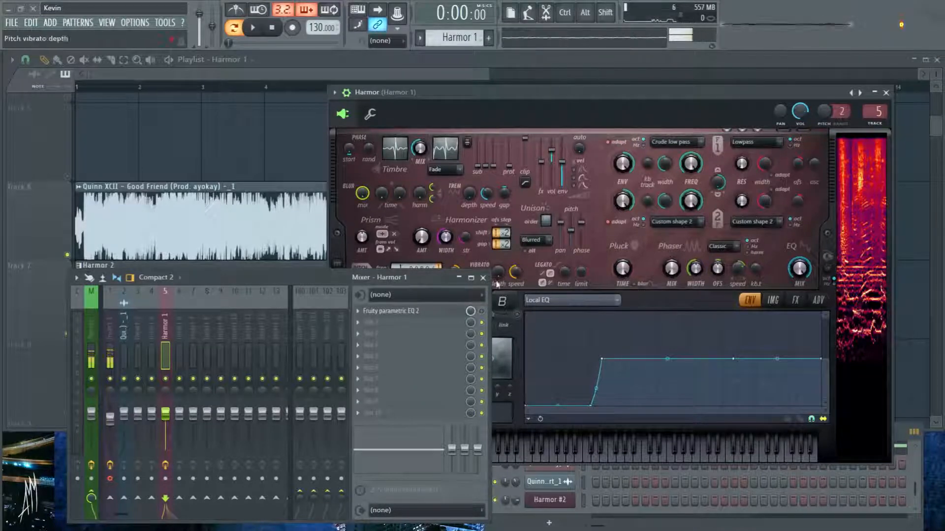
{"action": "key", "text": "space"}
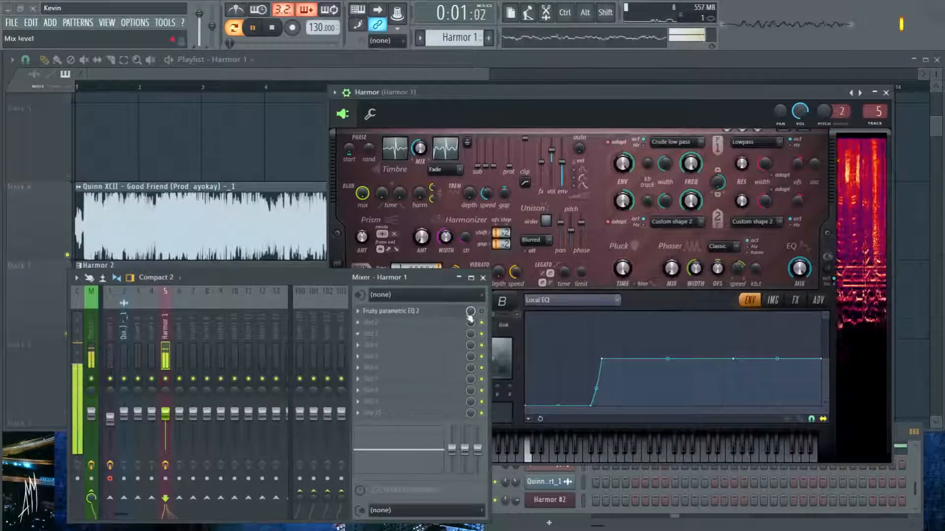
{"action": "key", "text": "space"}
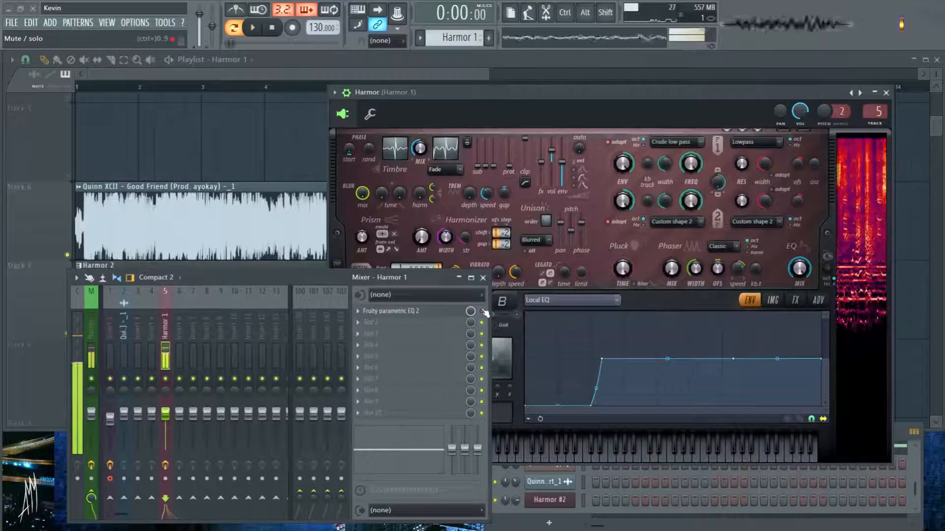
- Return the first two Local EQ points to 0 dB and audition the Harmor pattern without the cut
{"action": "left_click_drag", "start_coordinate": [590, 405], "coordinate": [591, 359]}
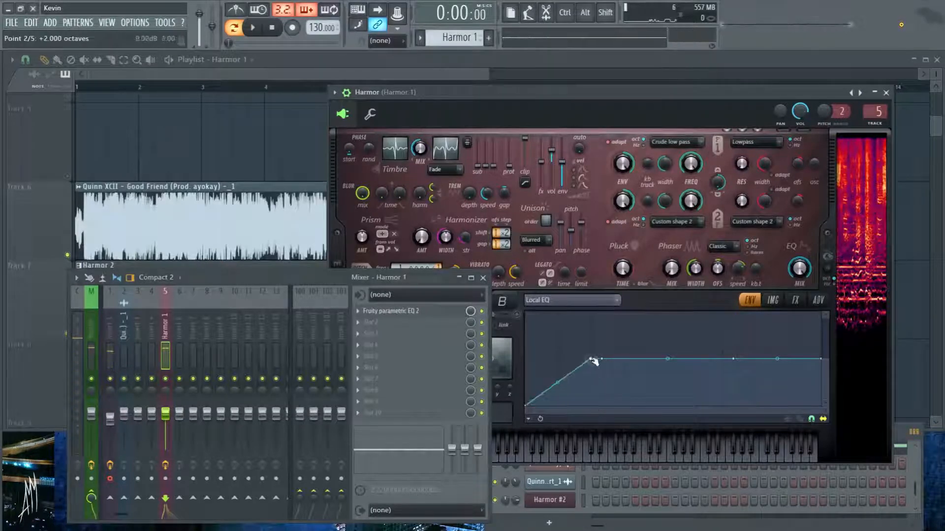
{"action": "left_click_drag", "start_coordinate": [526, 406], "coordinate": [526, 359]}
{"action": "key", "text": "space"}
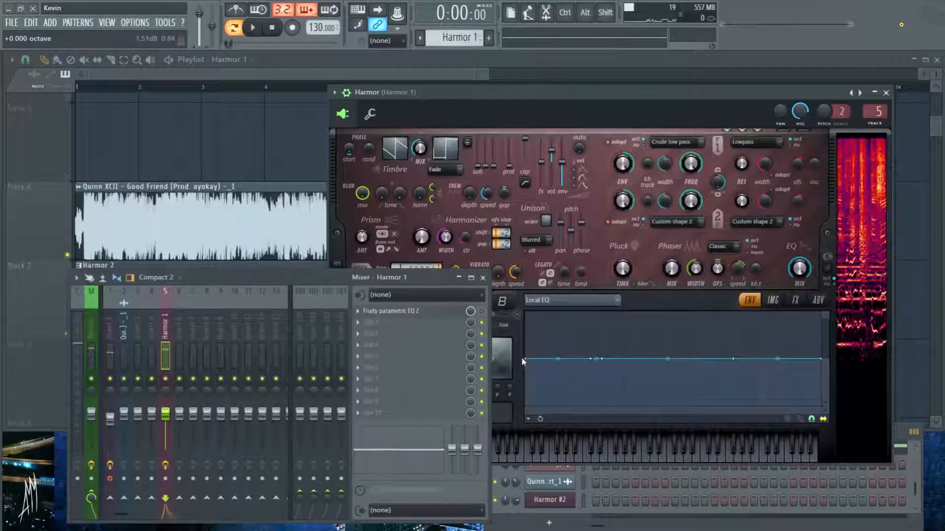
- Drop the first two Local EQ points to the floor and audition the Harmor pattern with the low cut
{"action": "left_click_drag", "start_coordinate": [525, 359], "coordinate": [525, 406]}
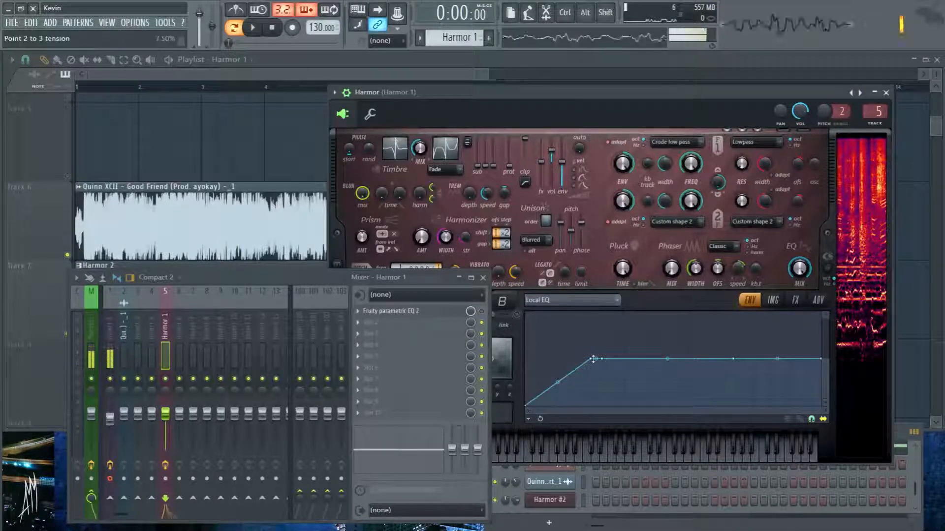
{"action": "left_click_drag", "start_coordinate": [593, 359], "coordinate": [591, 406]}
{"action": "key", "text": "space"}
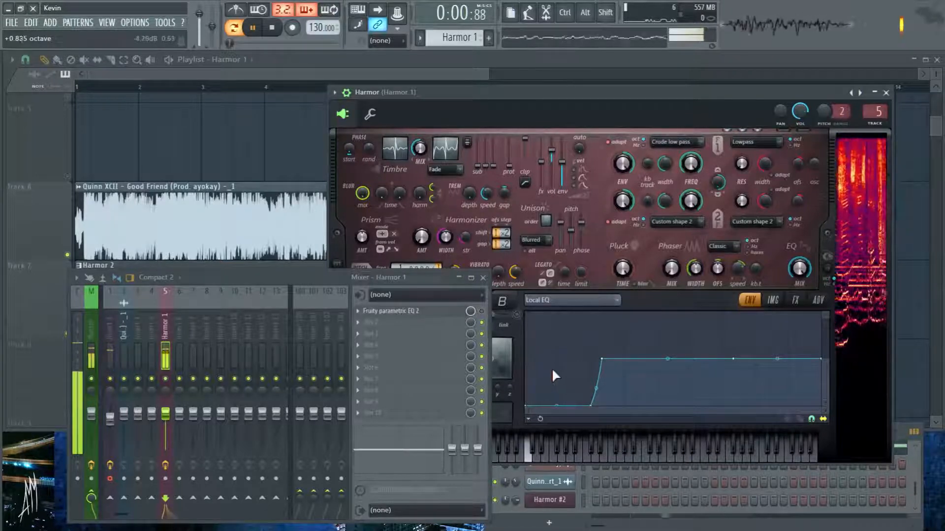
{"action": "key", "text": "space"}
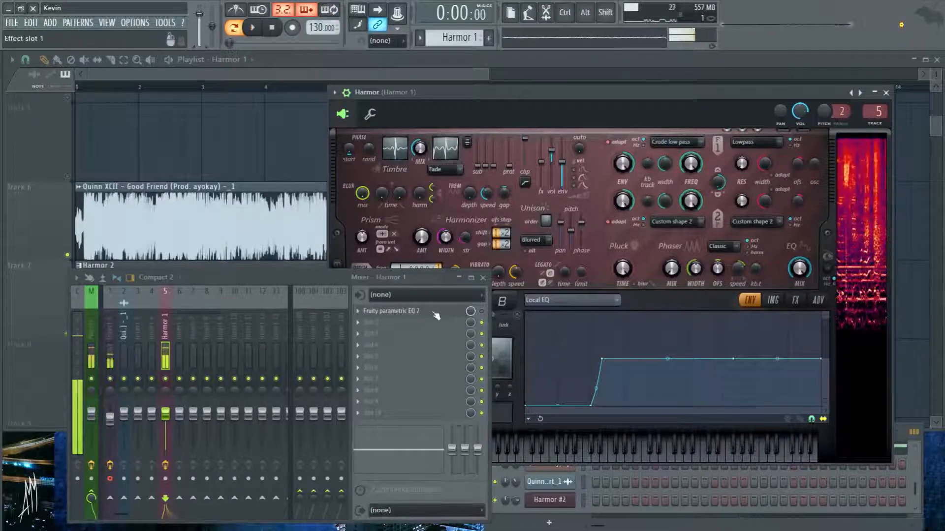
- Adjust the low band of Fruity parametric EQ 2, return the first two Local EQ points to 0 dB, and audition the pattern
{"action": "left_click", "coordinate": [436, 315]}
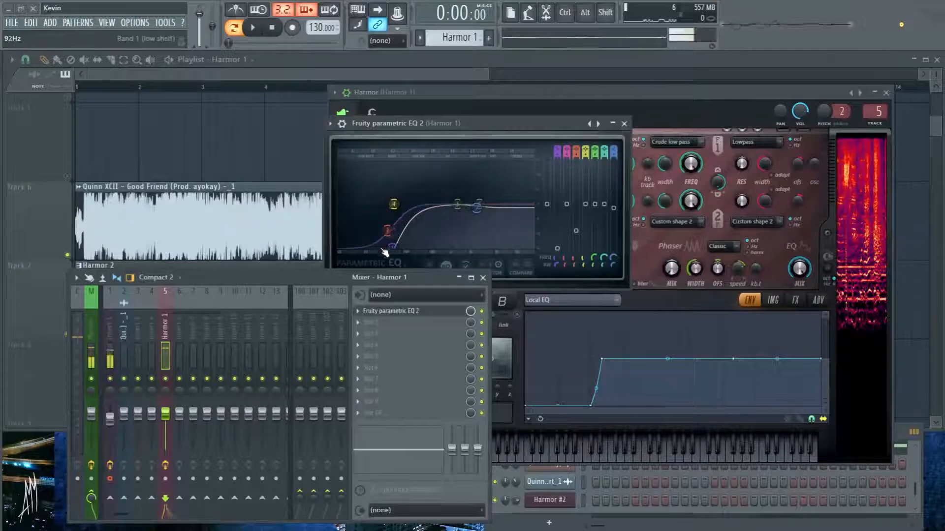
{"action": "left_click_drag", "start_coordinate": [383, 250], "coordinate": [435, 245]}
{"action": "left_click_drag", "start_coordinate": [590, 407], "coordinate": [592, 360]}
{"action": "left_click_drag", "start_coordinate": [525, 408], "coordinate": [531, 357]}
{"action": "key", "text": "space"}
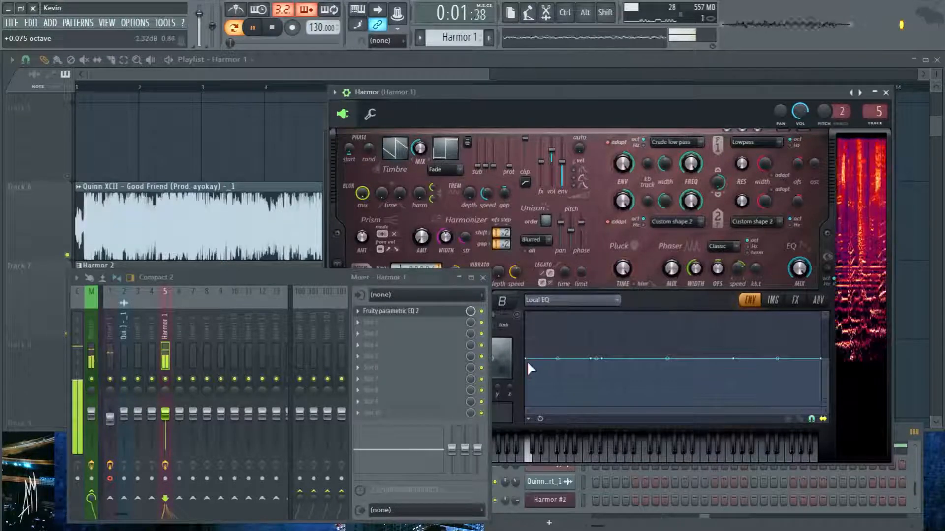
{"action": "key", "text": "space"}
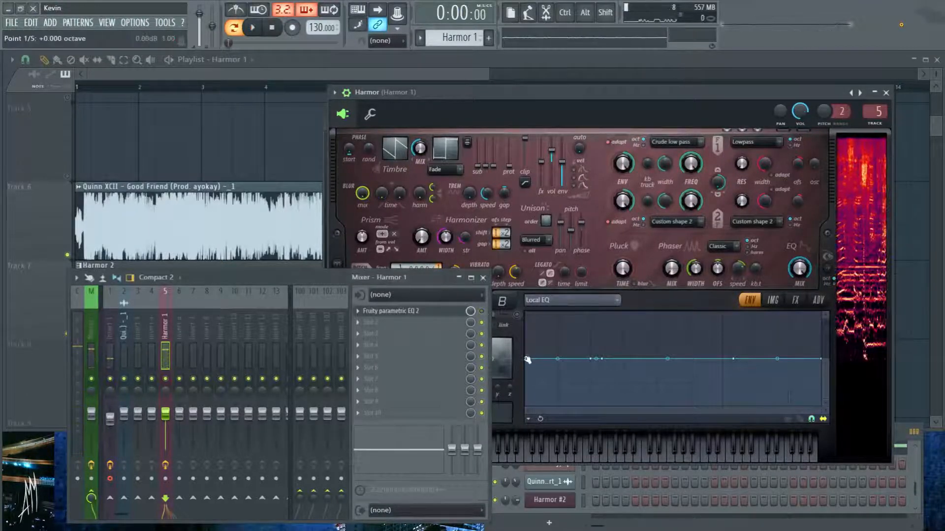
- Cut the low end again by lowering the first two Local EQ points to the floor, and play the pattern to compare
{"action": "left_click_drag", "start_coordinate": [525, 359], "coordinate": [525, 407]}
{"action": "left_click_drag", "start_coordinate": [591, 358], "coordinate": [586, 406]}
{"action": "key", "text": "space"}
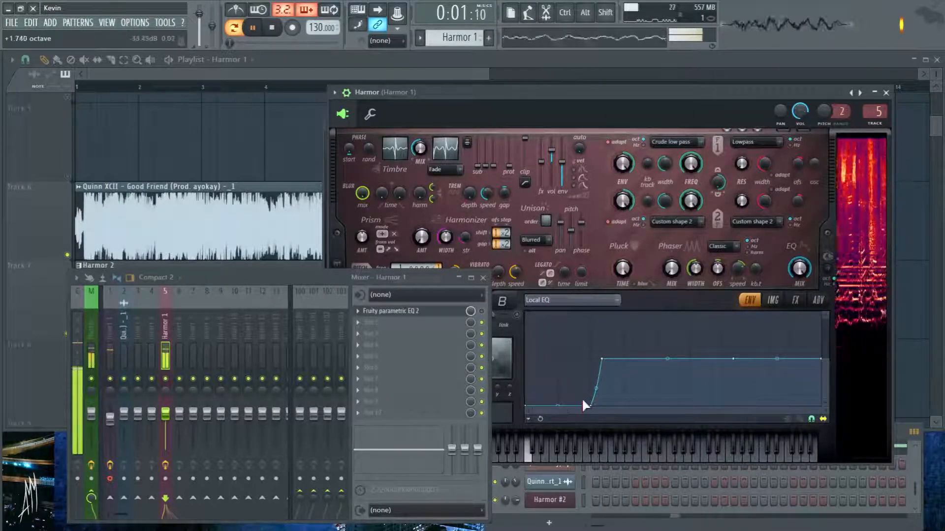
{"action": "key", "text": "space"}
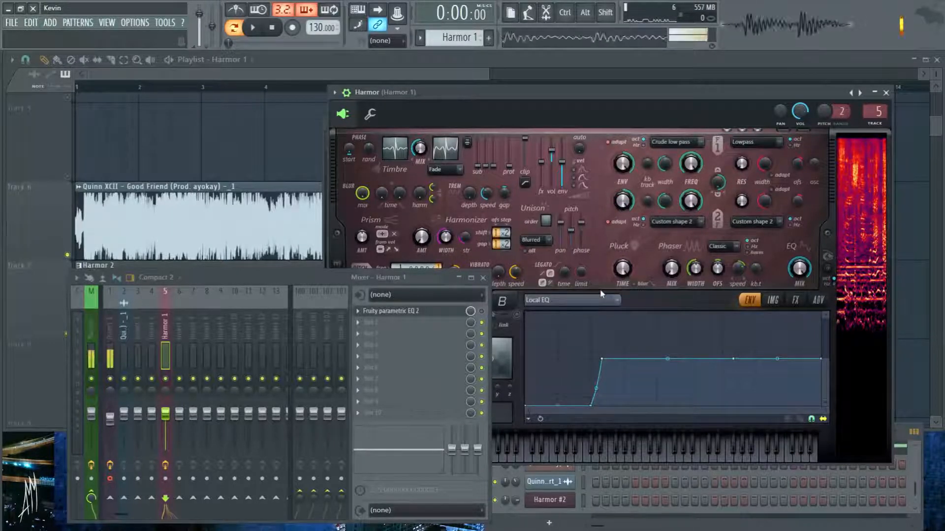
- Close the mixer, look through Harmor's image, effects and advanced pages, and play the pattern with the Local EQ envelope in view
{"action": "left_click", "coordinate": [483, 278]}
{"action": "left_click", "coordinate": [772, 301]}
{"action": "left_click", "coordinate": [795, 300]}
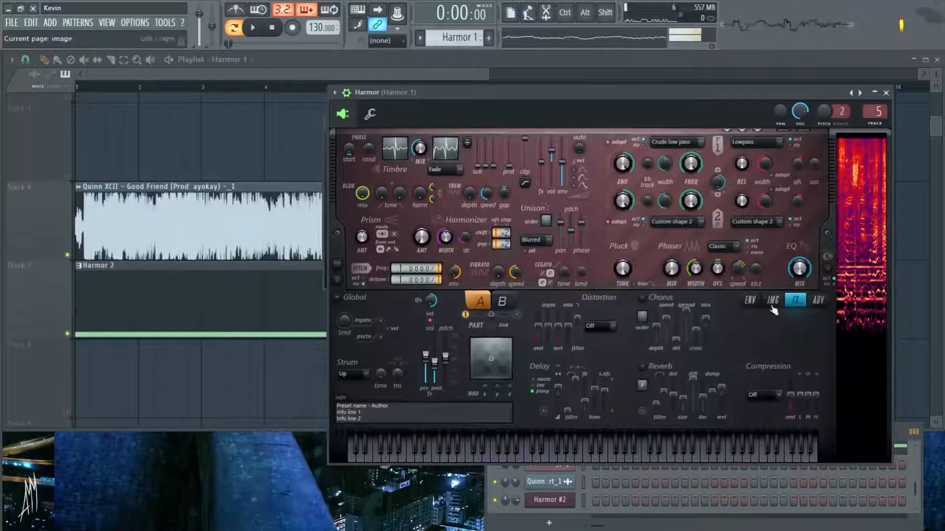
{"action": "left_click", "coordinate": [818, 300]}
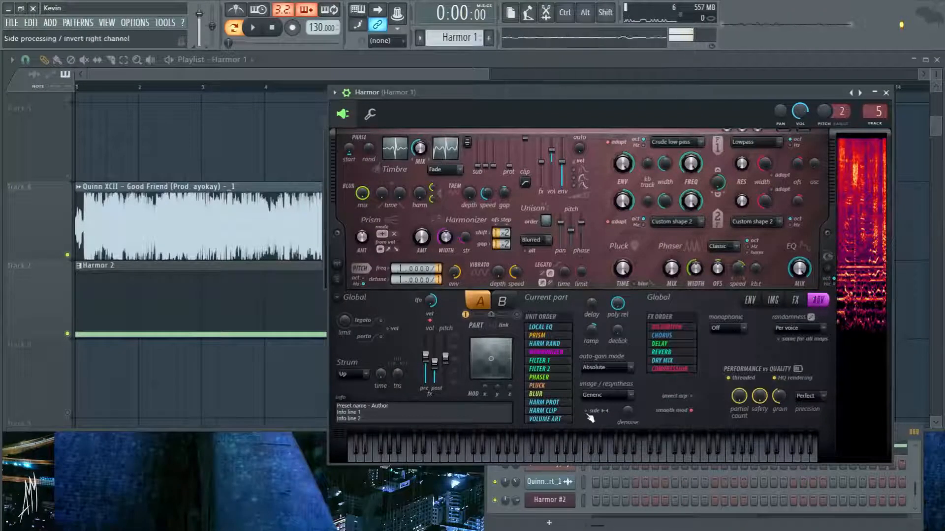
{"action": "left_click", "coordinate": [751, 300]}
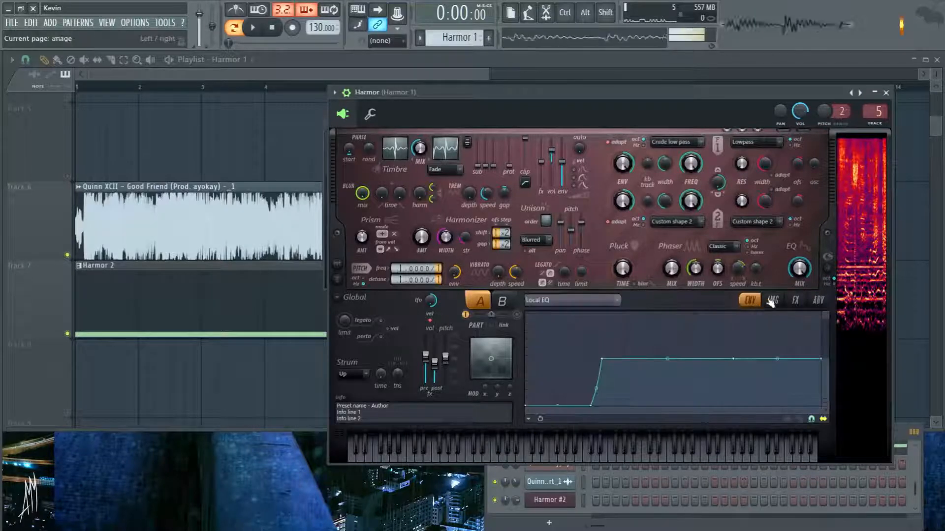
{"action": "key", "text": "space"}
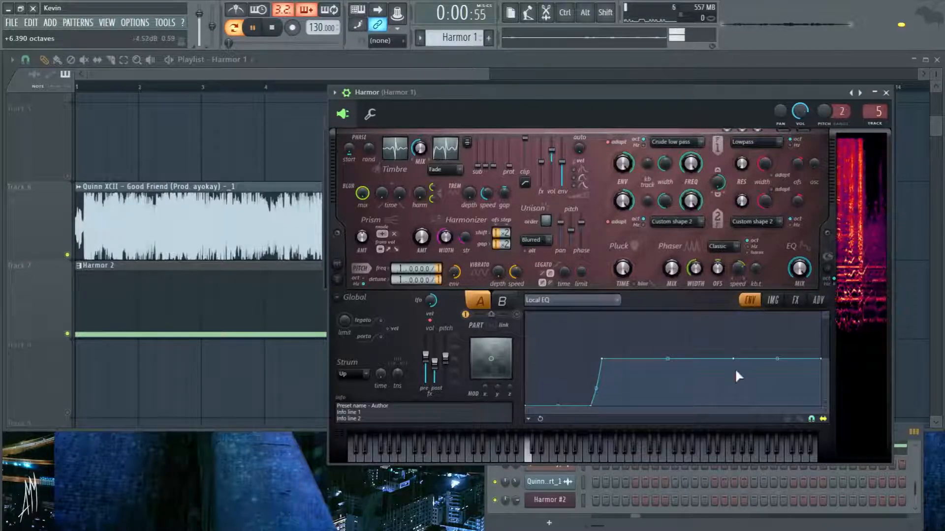
- On Harmor's advanced page, audition the pattern with denoise raised and side processing first on and then off
{"action": "left_click", "coordinate": [818, 300]}
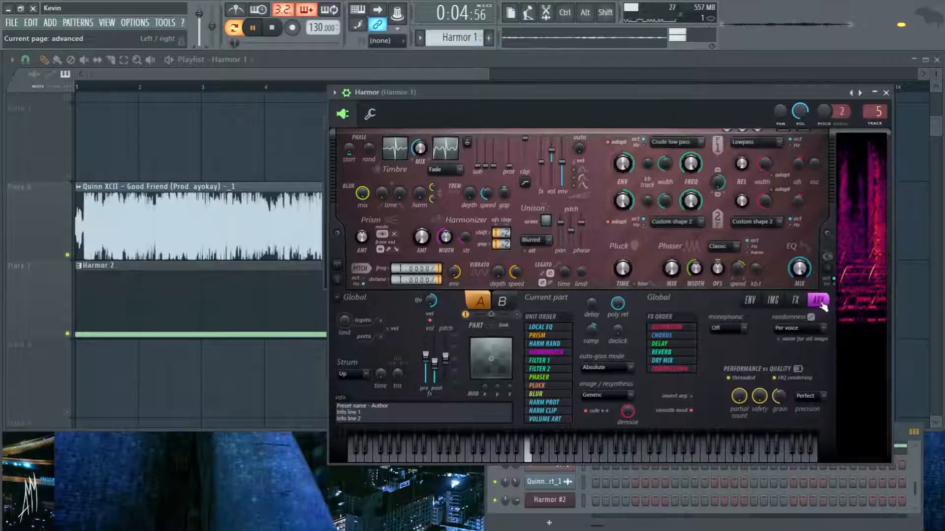
{"action": "key", "text": "space"}
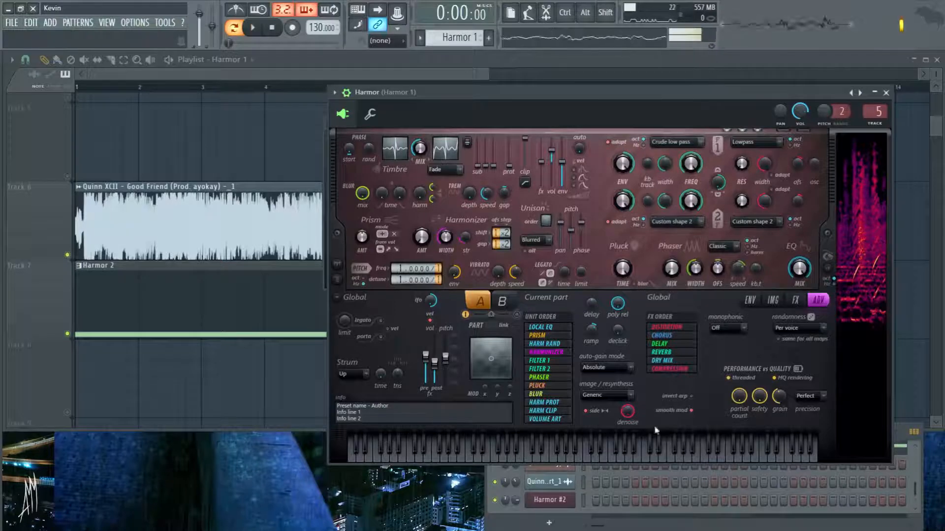
{"action": "key", "text": "space"}
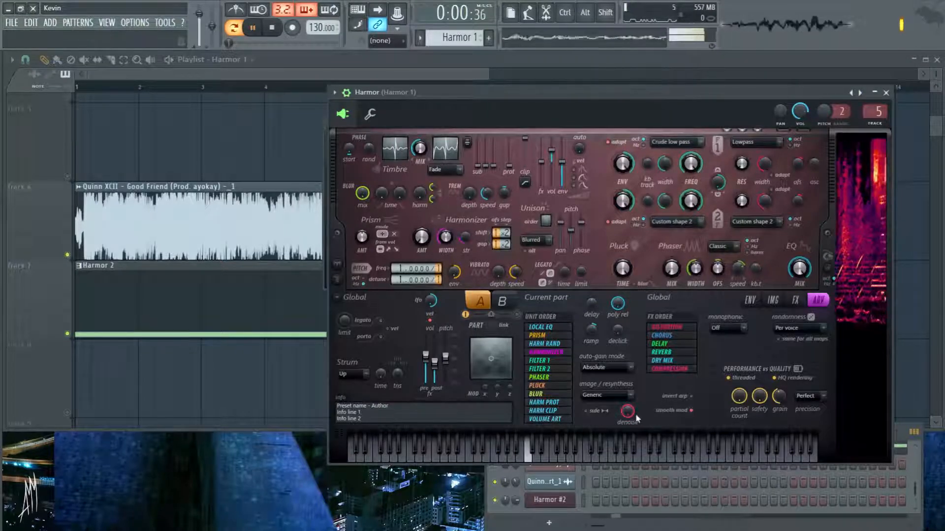
{"action": "key", "text": "space"}
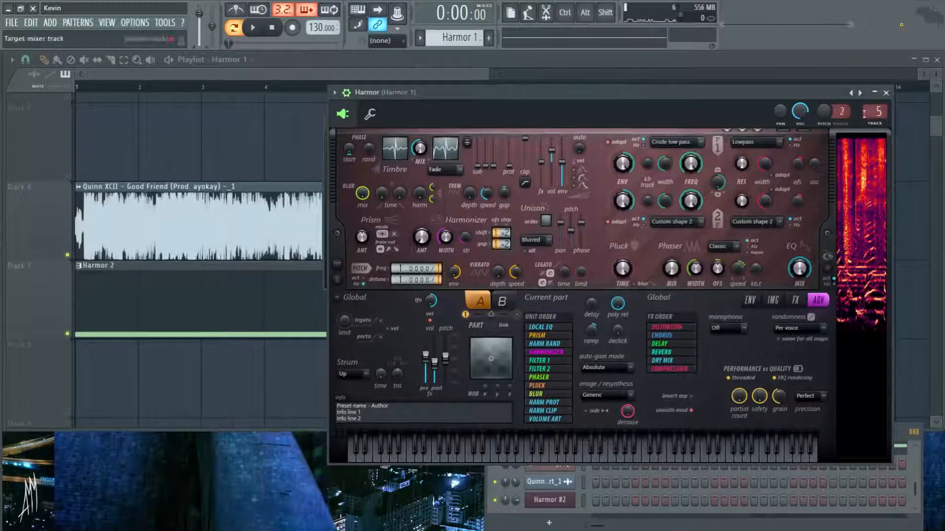
- Close Harmor, place the song playhead just before bar 10, and solo Track 7 in the playlist
{"action": "left_click", "coordinate": [886, 92]}
{"action": "left_click", "coordinate": [624, 123]}
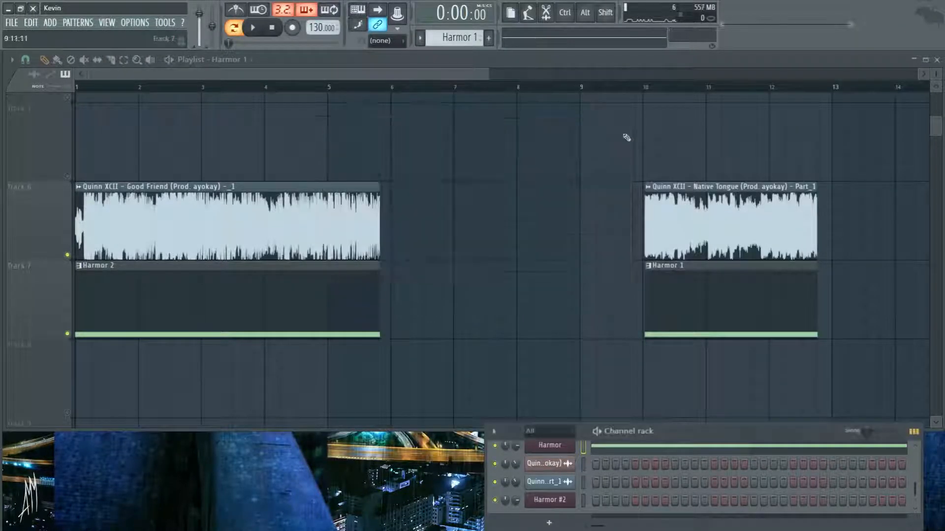
{"action": "left_click", "coordinate": [639, 91]}
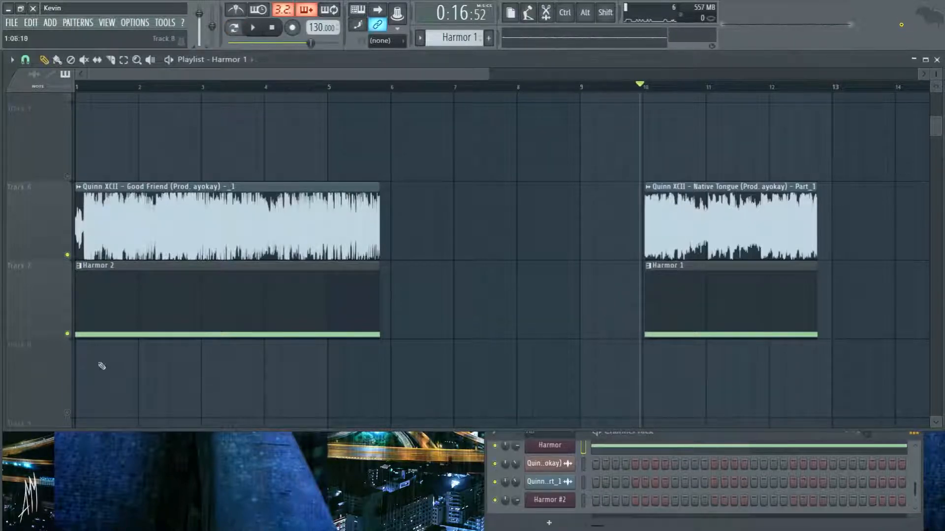
{"action": "right_click", "coordinate": [68, 335]}
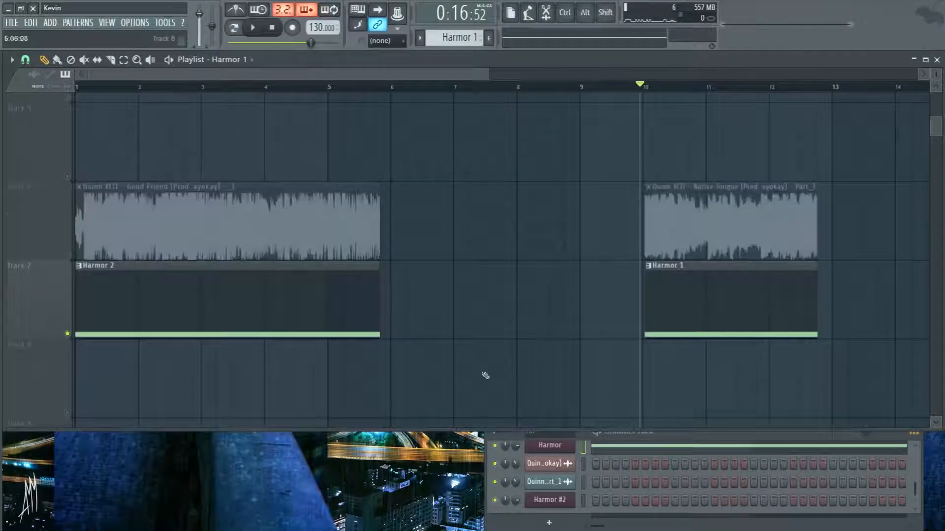
- Play the soloed Harmor 1 clip in the song while viewing the first Harmor's advanced settings
{"action": "key", "text": "space"}
{"action": "left_click", "coordinate": [550, 445]}
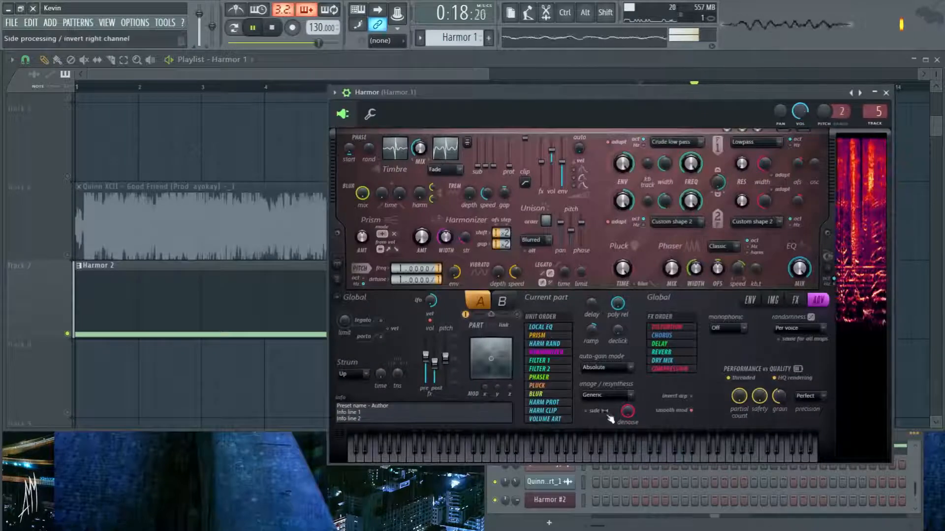
{"action": "left_click", "coordinate": [628, 524]}
{"action": "key", "text": "space"}
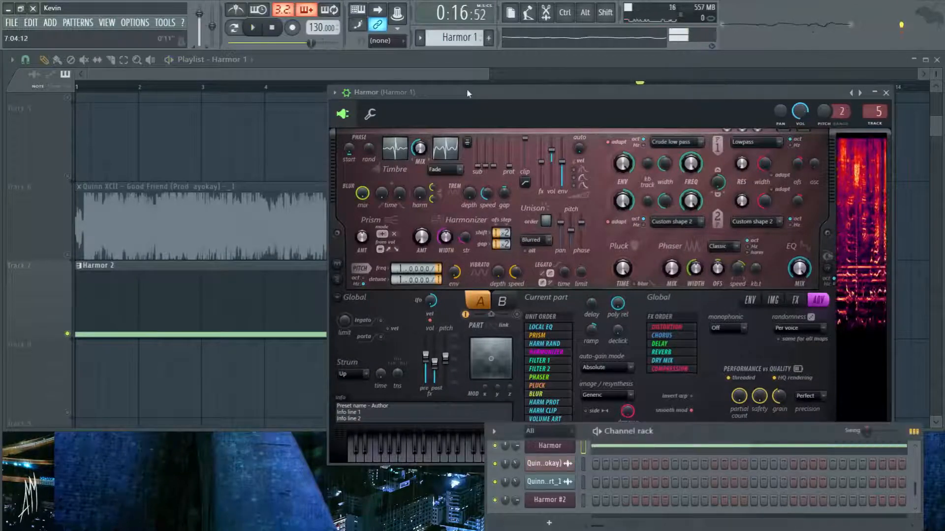
- Open the Harmor #2 channel and show its advanced page while the song plays from just before bar 10
{"action": "scroll", "coordinate": [450, 37], "scroll_direction": "up", "scroll_amount": 1}
{"action": "scroll", "coordinate": [449, 38], "scroll_direction": "down", "scroll_amount": 2}
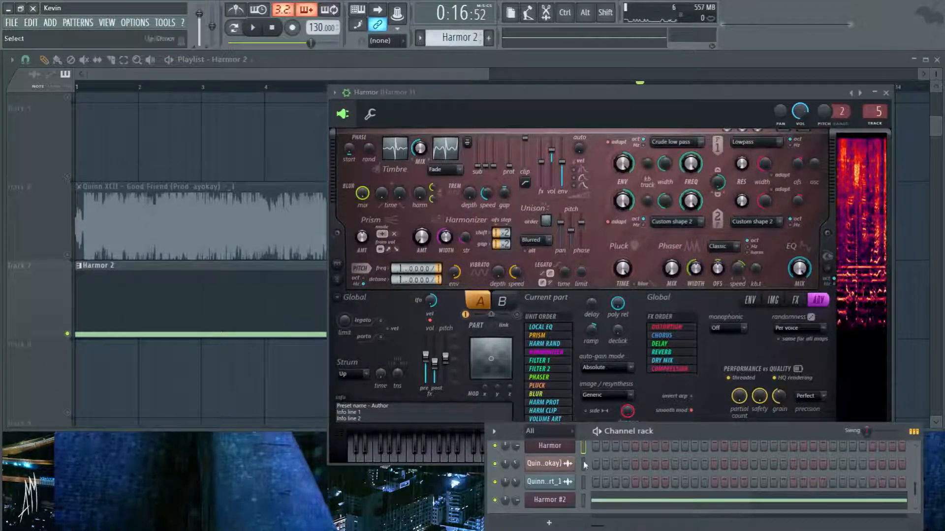
{"action": "left_click", "coordinate": [550, 500]}
{"action": "key", "text": "space"}
{"action": "left_click", "coordinate": [626, 247]}
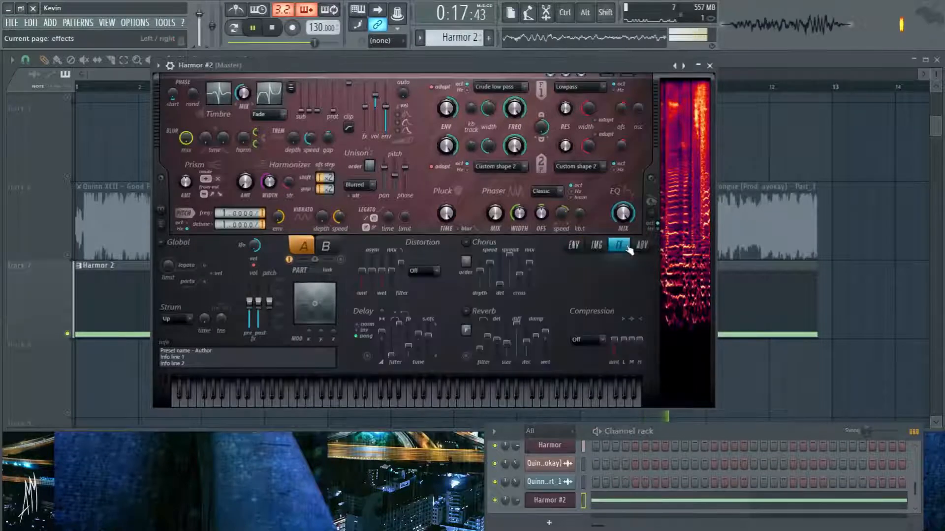
{"action": "left_click", "coordinate": [641, 245]}
{"action": "key", "text": "space"}
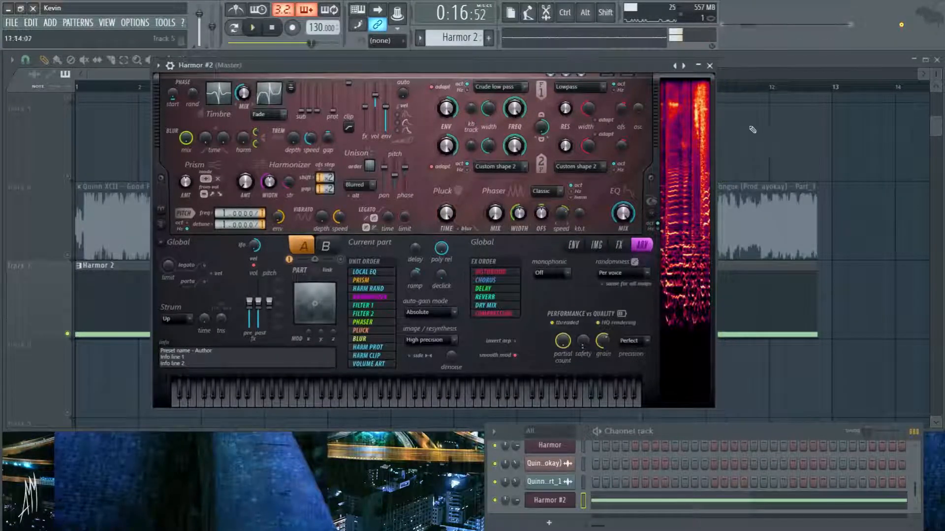
- Move the song playhead to bar 1 and play the Harmor 2 clip with Harmor #2's advanced page open
{"action": "right_click", "coordinate": [752, 130], "text": "ctrl"}
{"action": "left_click", "coordinate": [77, 87]}
{"action": "key", "text": "space"}
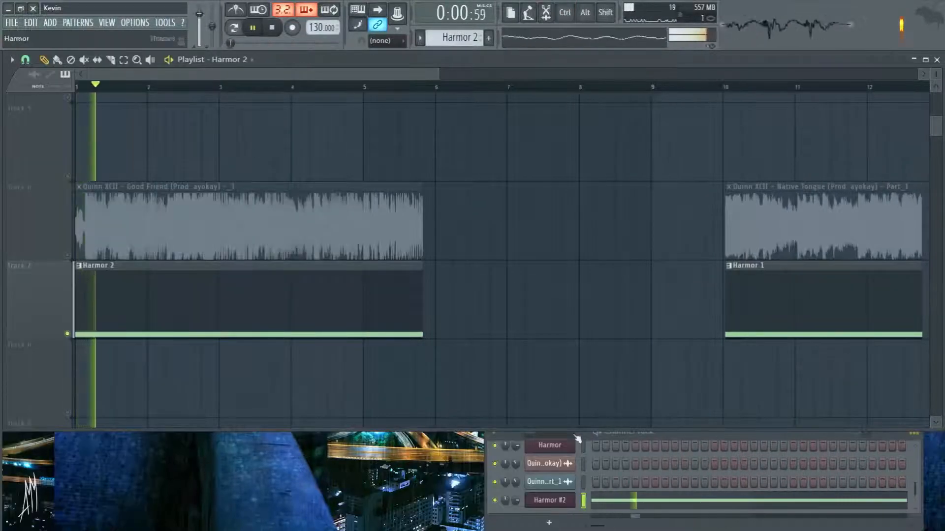
{"action": "left_click", "coordinate": [578, 437]}
{"action": "left_click", "coordinate": [550, 502]}
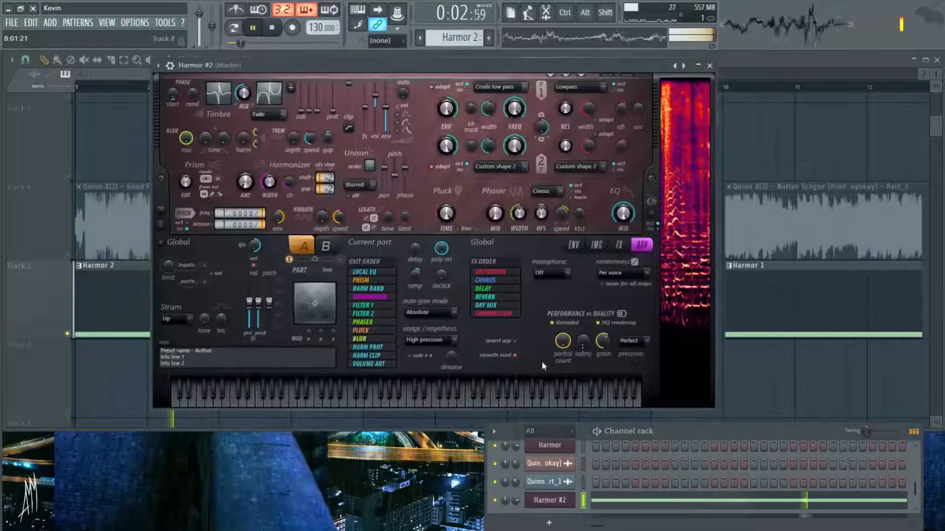
{"action": "key", "text": "space"}
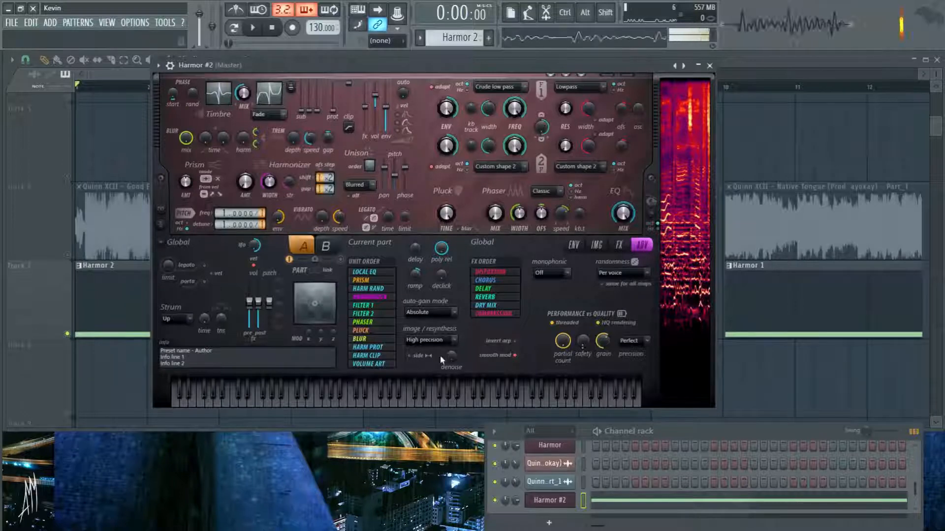
- Try different denoise and side processing settings in Harmor #2, auditioning the Harmor 2 clip with them off and on
{"action": "left_click_drag", "start_coordinate": [452, 356], "coordinate": [452, 345]}
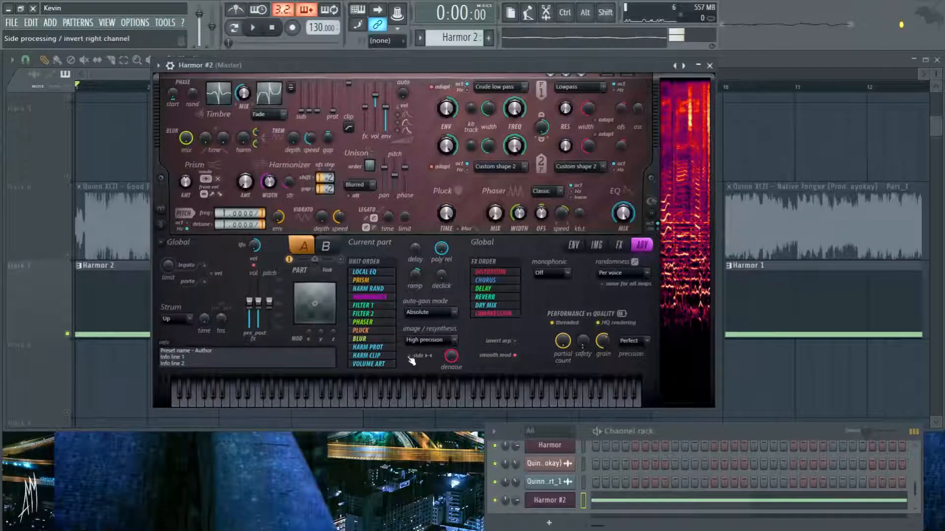
{"action": "key", "text": "space"}
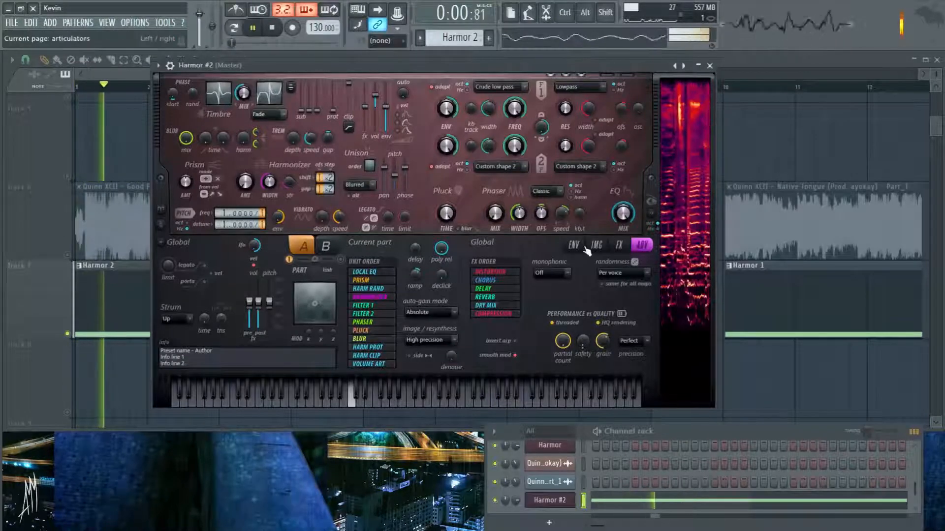
{"action": "key", "text": "space"}
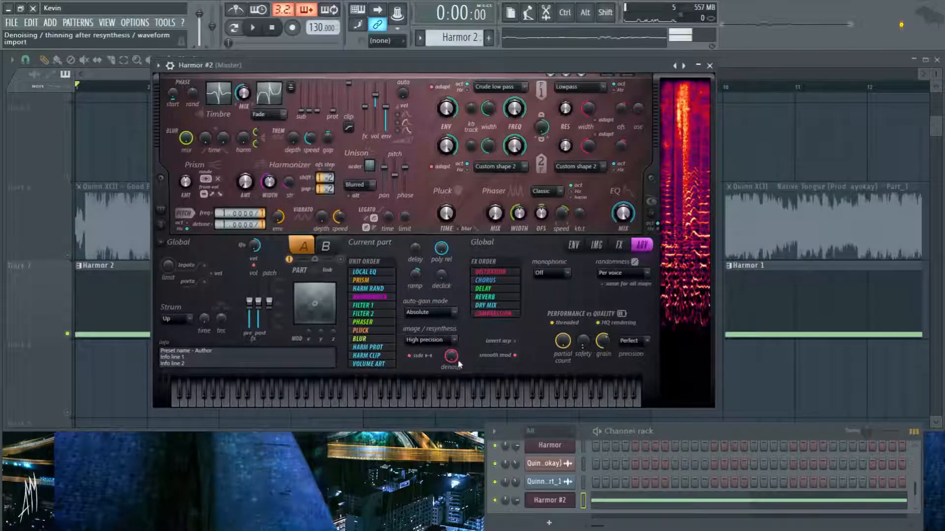
{"action": "key", "text": "space"}
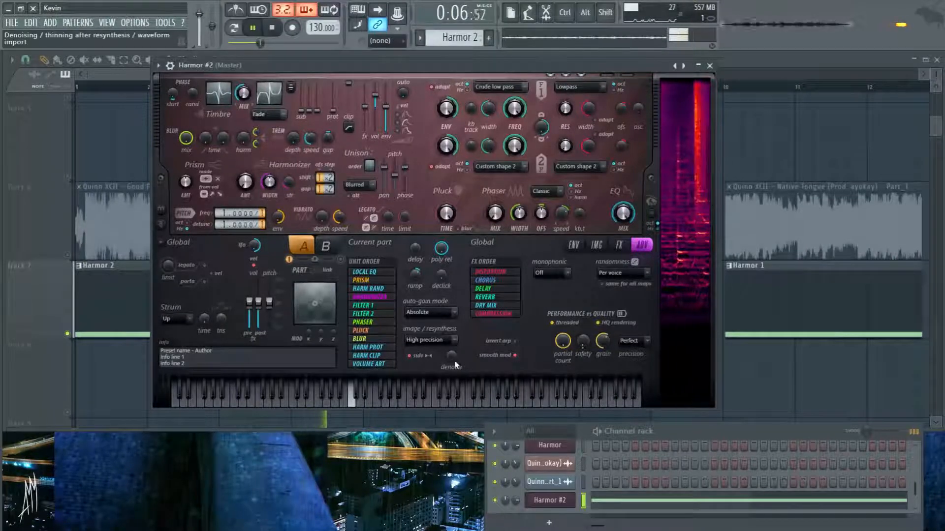
{"action": "key", "text": "space"}
- Raise Harmor #2's denoise with side processing on, audition the clip, and compare it with both options switched off
{"action": "left_click_drag", "start_coordinate": [451, 359], "coordinate": [489, 260]}
{"action": "key", "text": "space"}
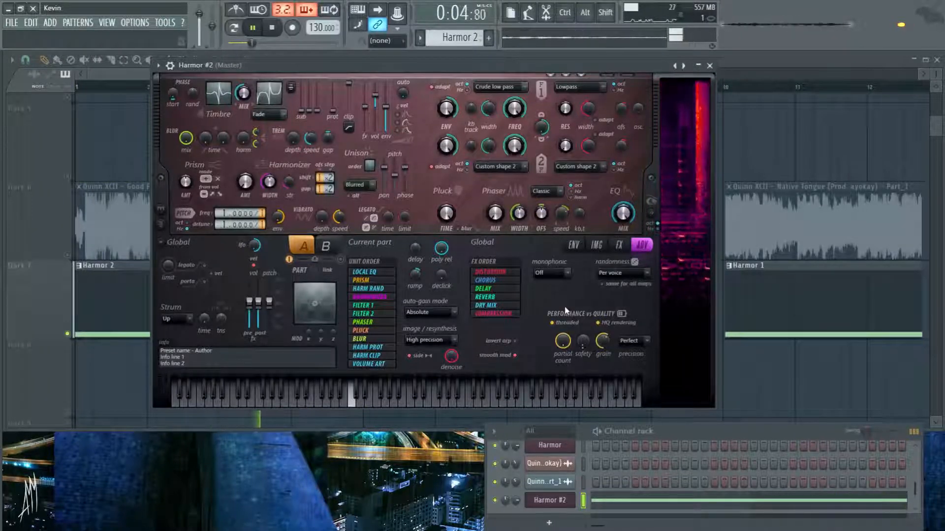
{"action": "key", "text": "space"}
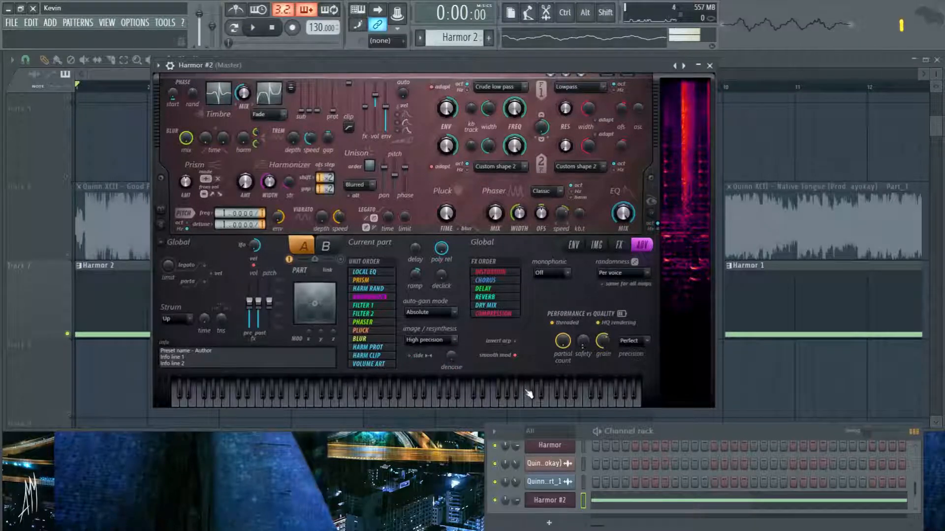
{"action": "key", "text": "space"}
{"action": "key", "text": "space"}
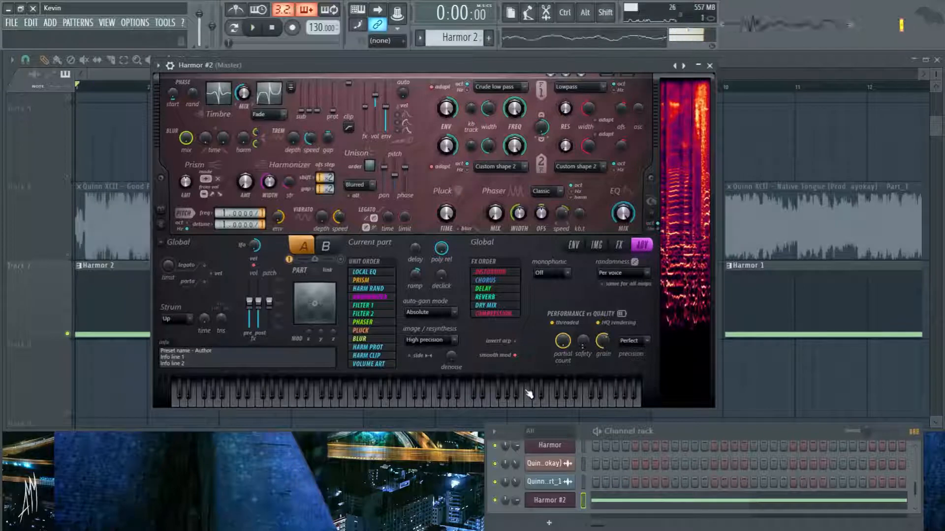